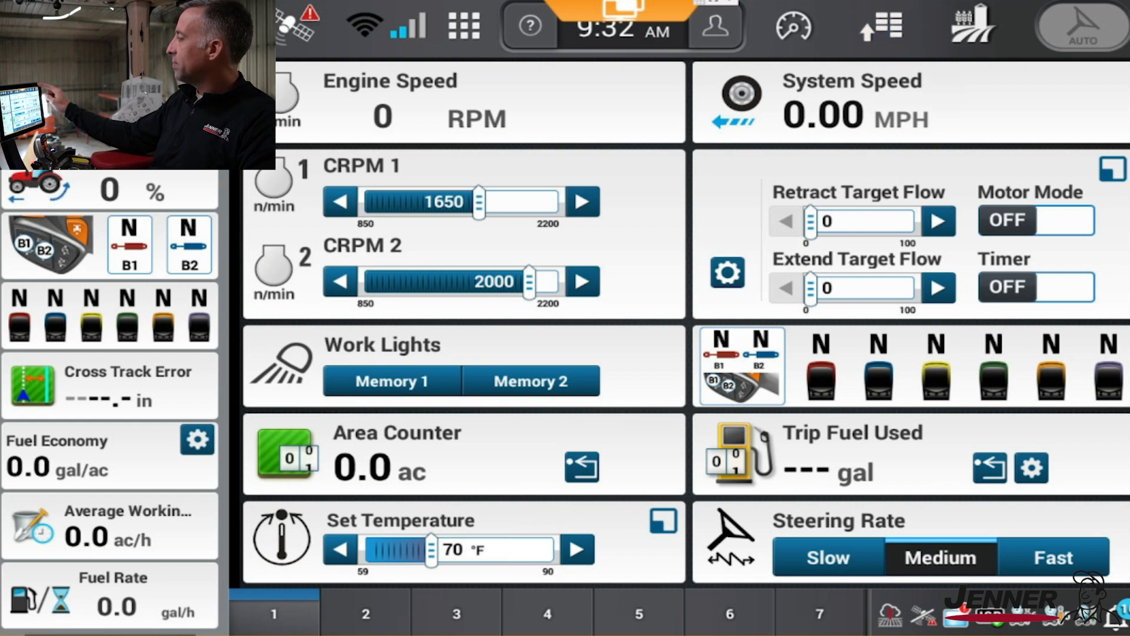
# Edit the NH3 Tool implement, setting its operation to Application Tillage and its type to NH3 Applicator.
pyautogui.click(882, 26)
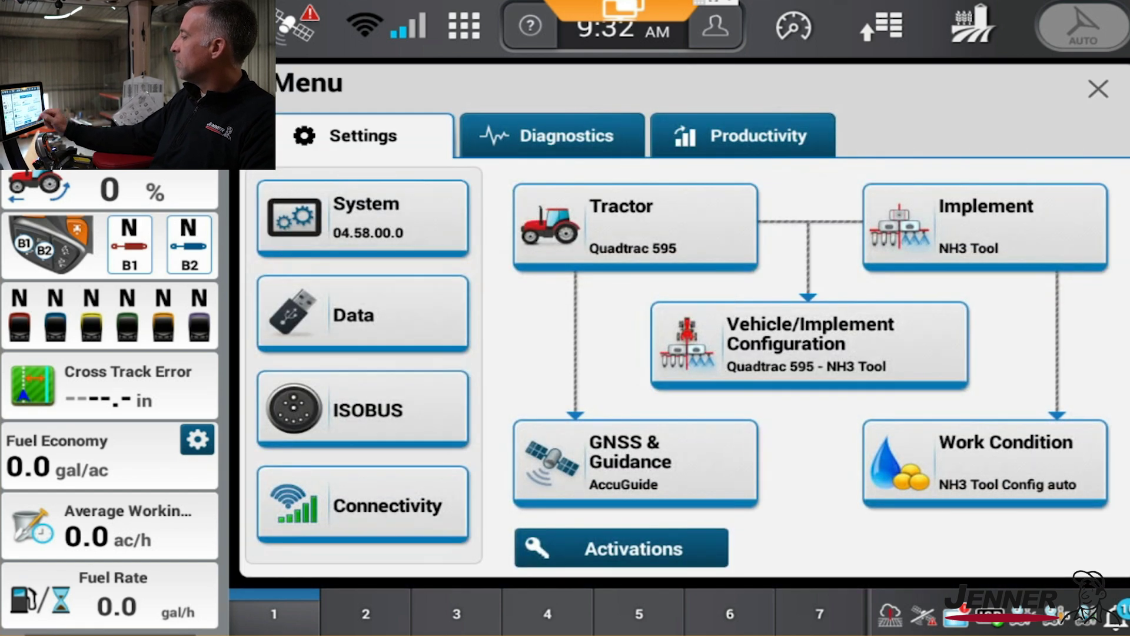
pyautogui.click(965, 215)
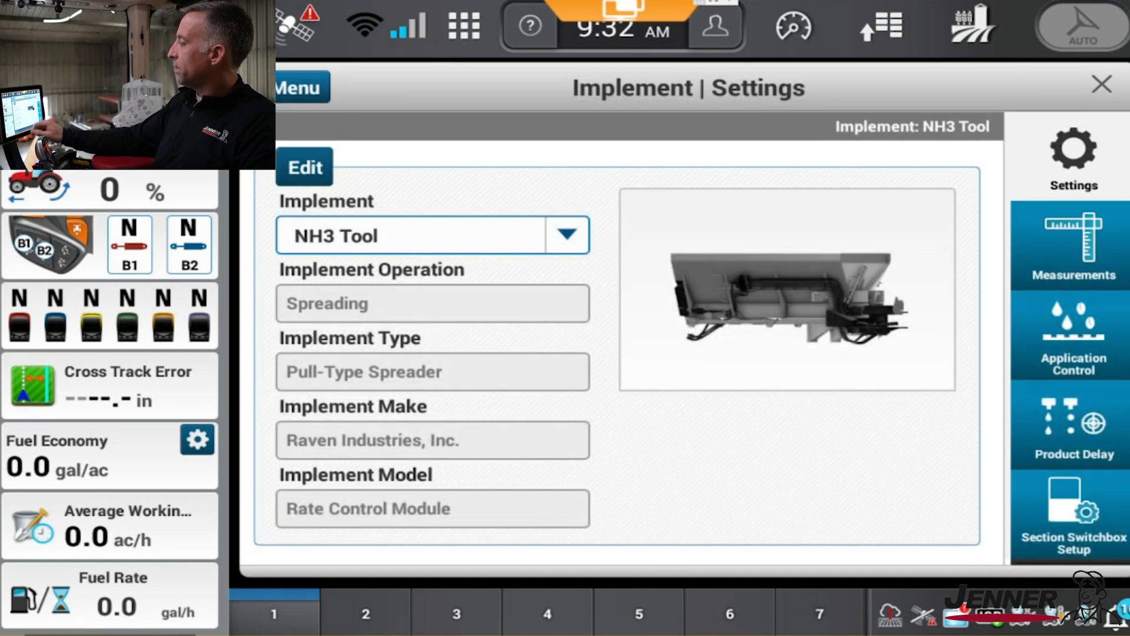
pyautogui.click(301, 165)
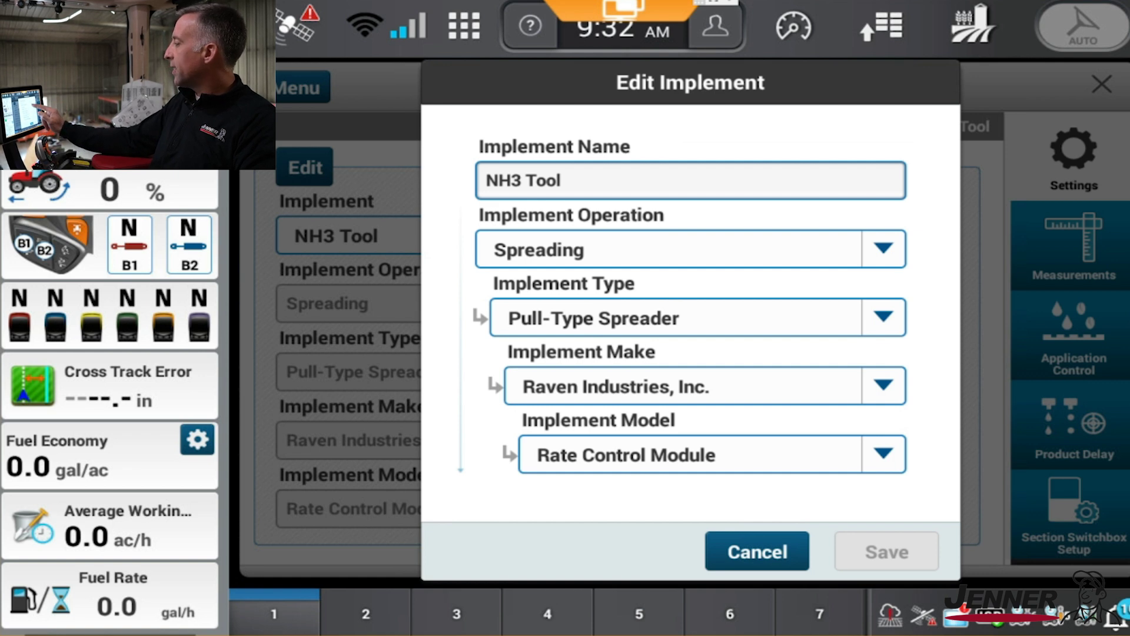
pyautogui.click(883, 248)
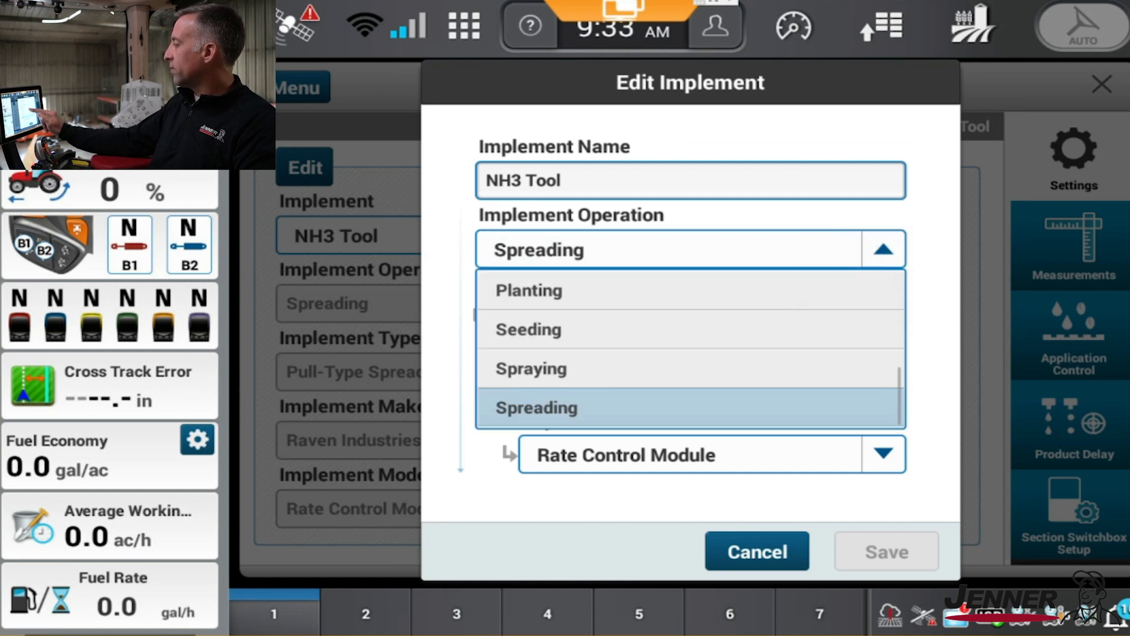
pyautogui.scroll(6, 690, 348)
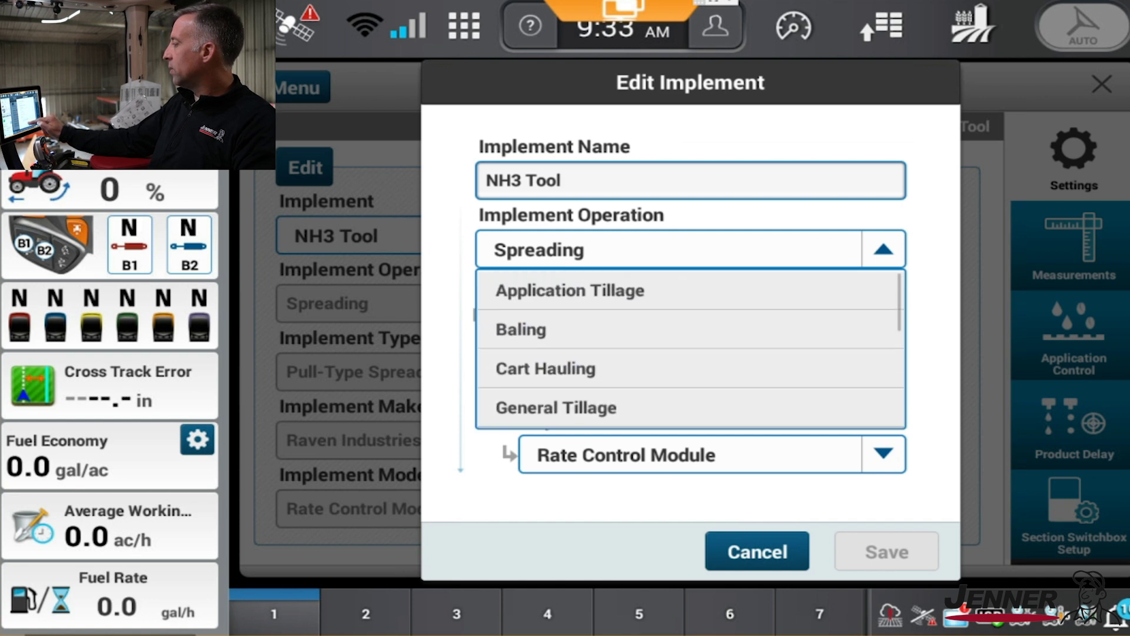
pyautogui.click(719, 286)
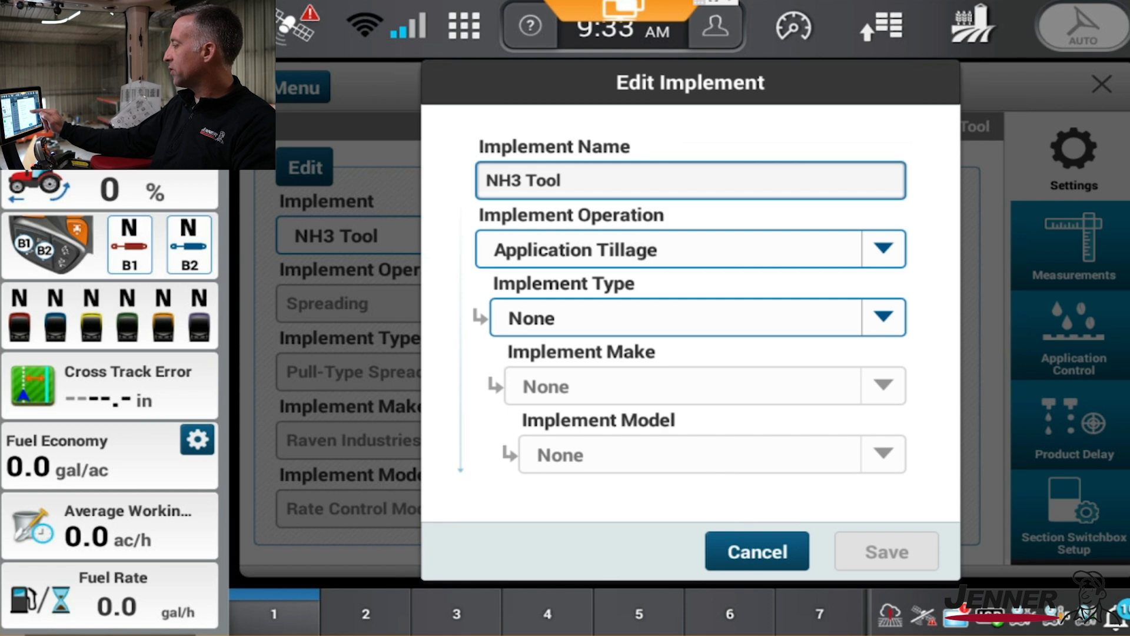
pyautogui.click(883, 317)
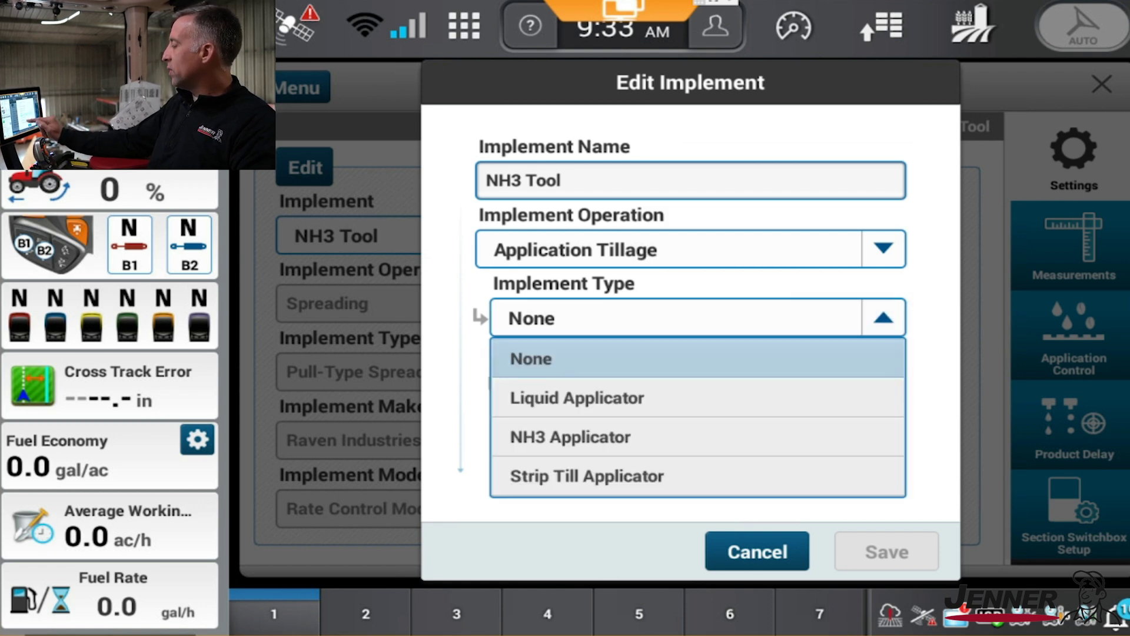
pyautogui.click(676, 437)
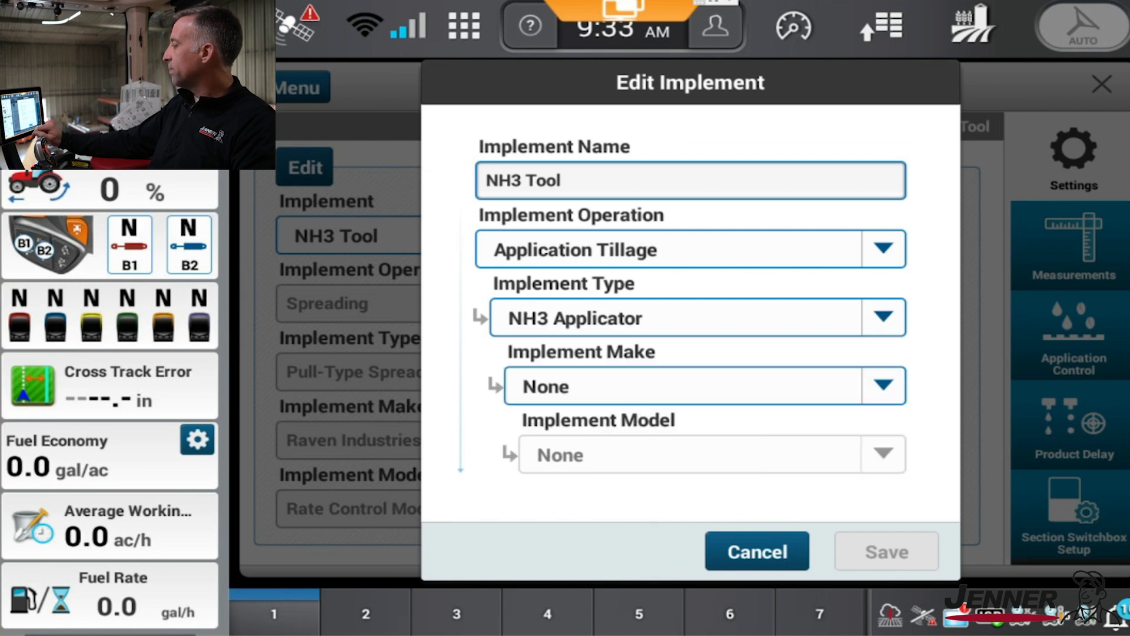
# Set the implement make to Case IH, add 940 as a new implement model, and save the implement.
pyautogui.click(882, 386)
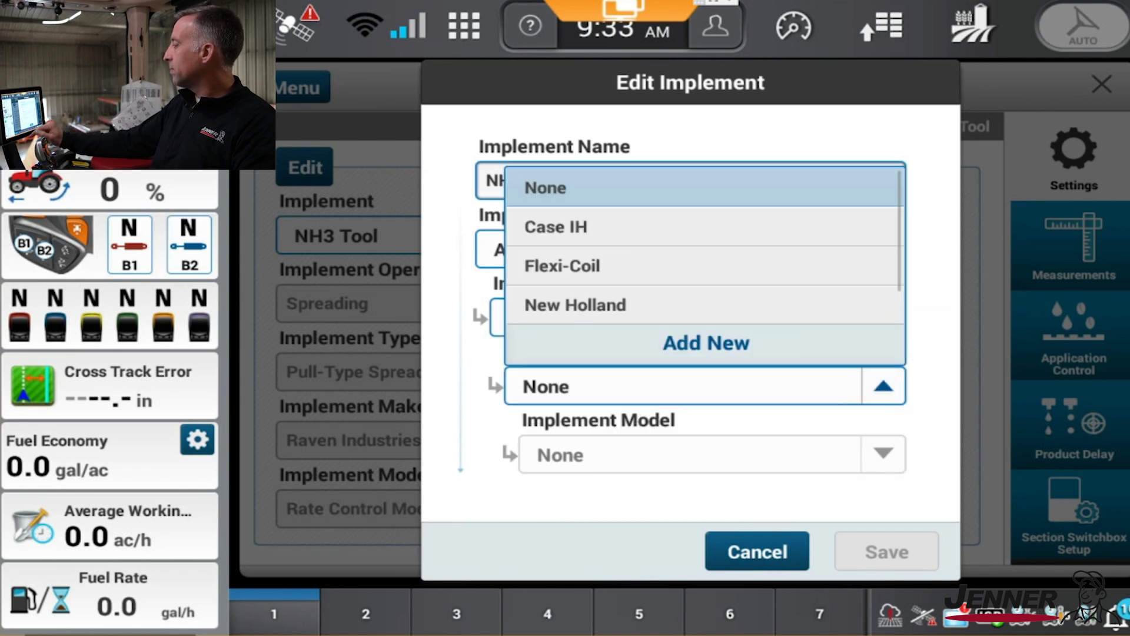
pyautogui.click(669, 225)
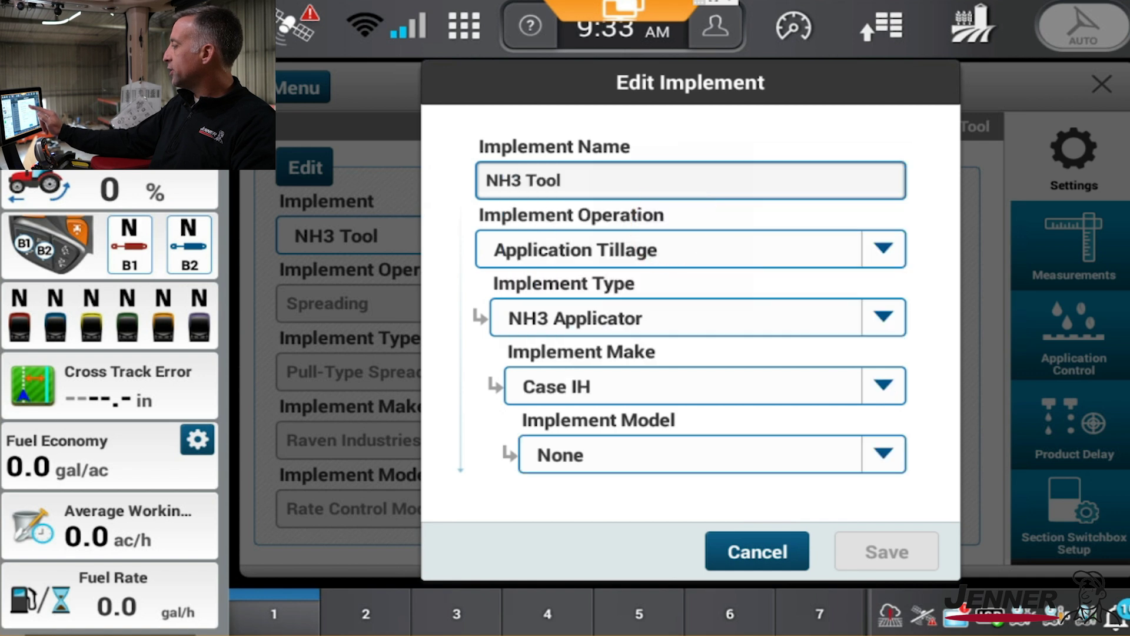
pyautogui.click(882, 454)
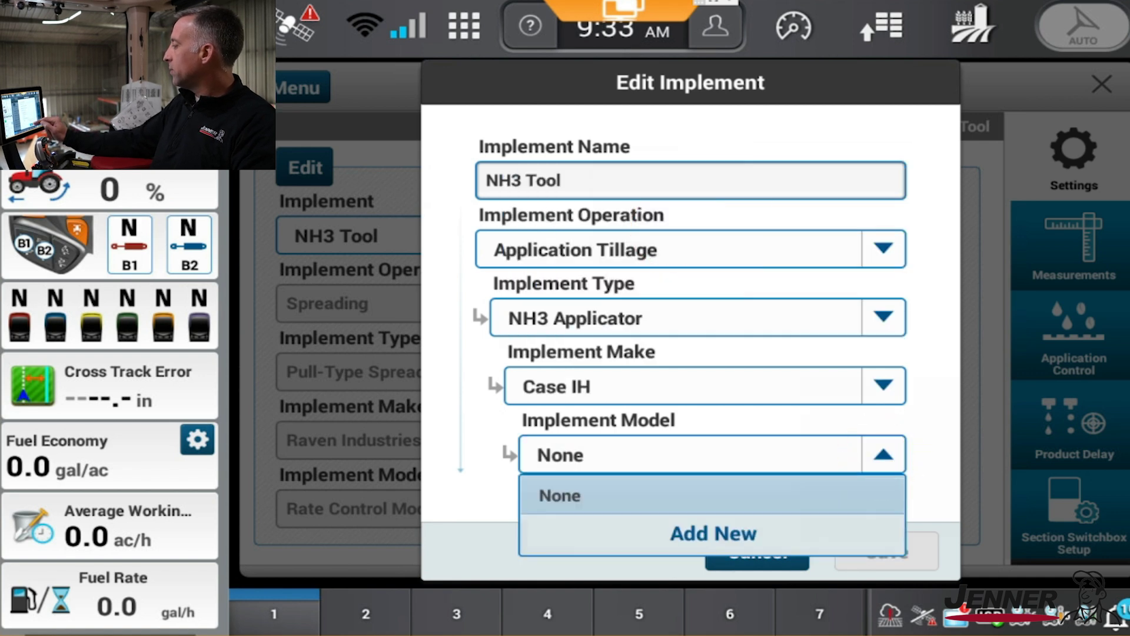
pyautogui.click(717, 532)
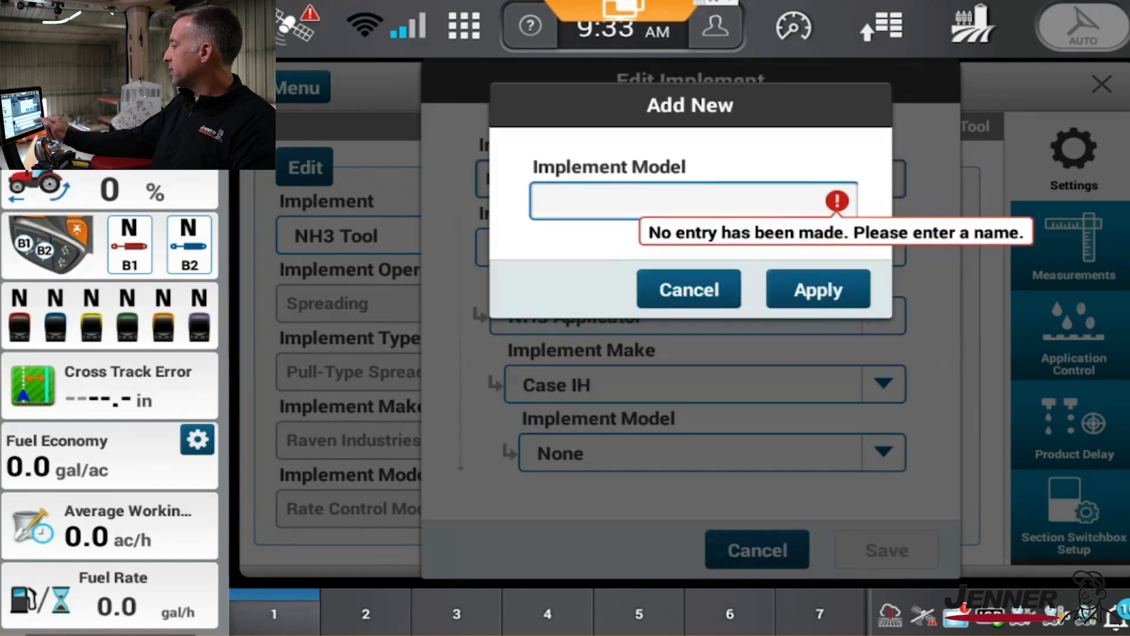
pyautogui.click(284, 554)
pyautogui.write('9')
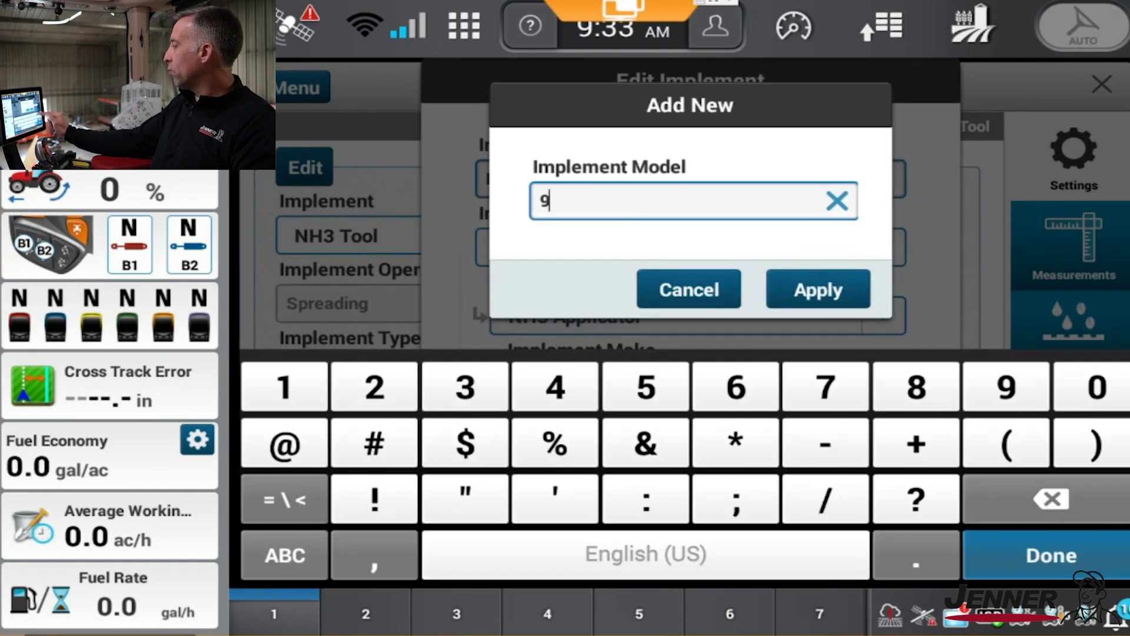
pyautogui.write('40')
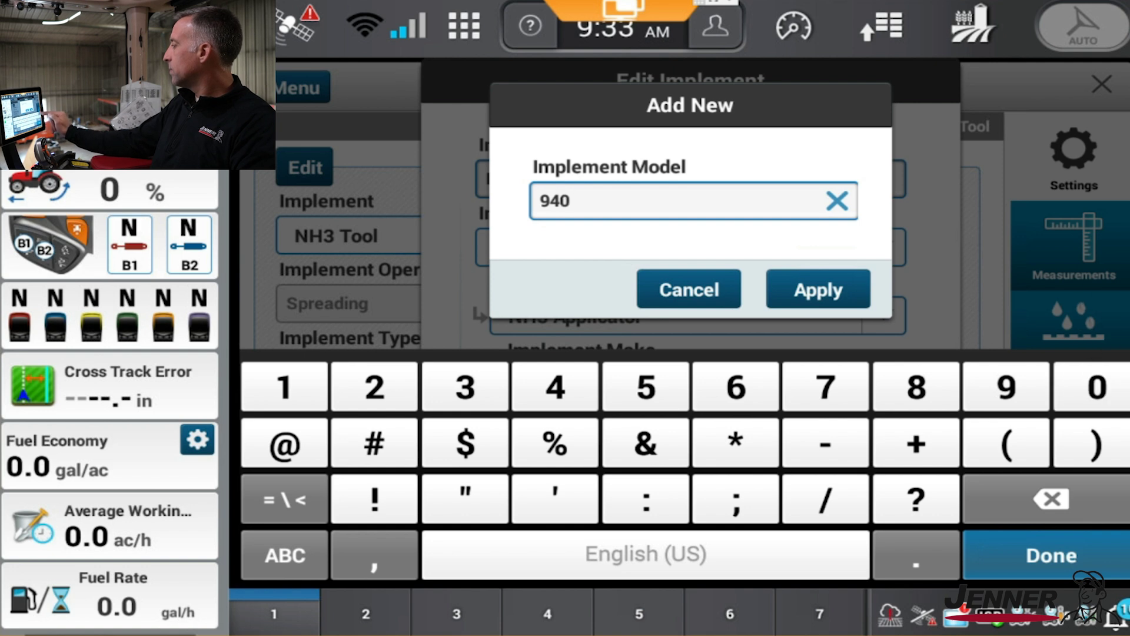
pyautogui.click(819, 289)
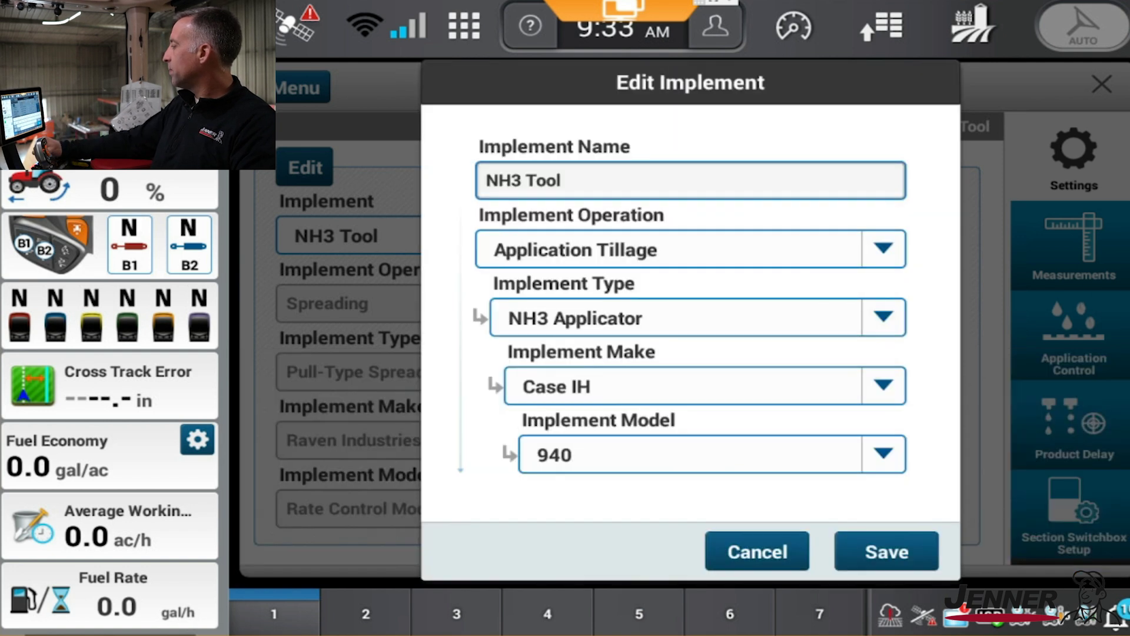
pyautogui.click(887, 550)
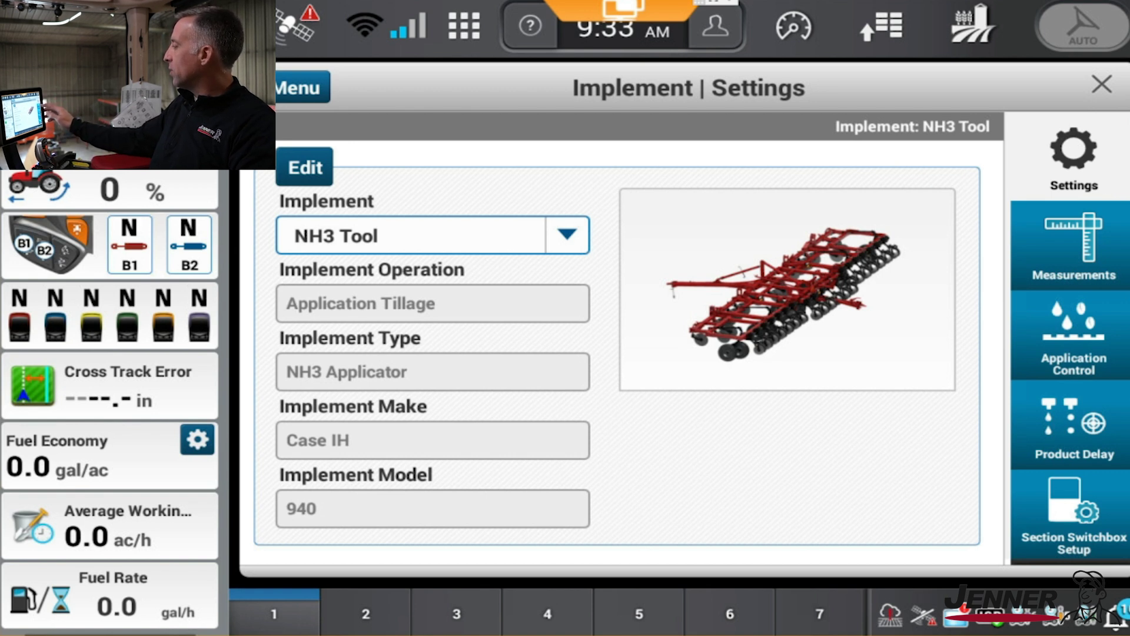
# Set the implement's bar distance to 200 in, overriding the ISOBUS value.
pyautogui.click(1071, 240)
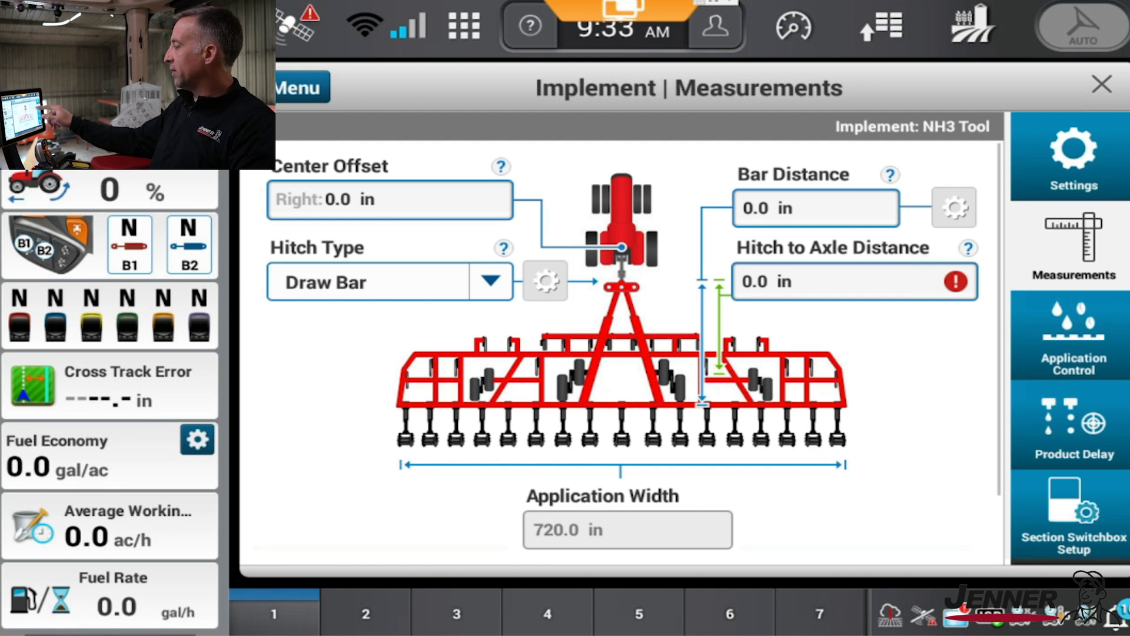
pyautogui.click(818, 208)
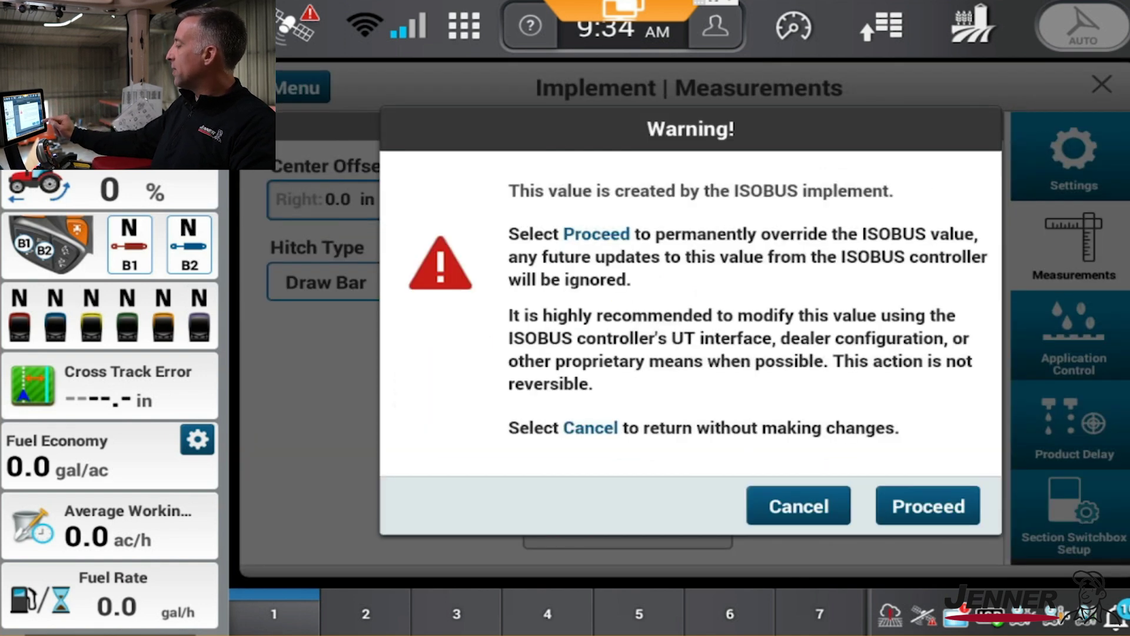
pyautogui.click(929, 505)
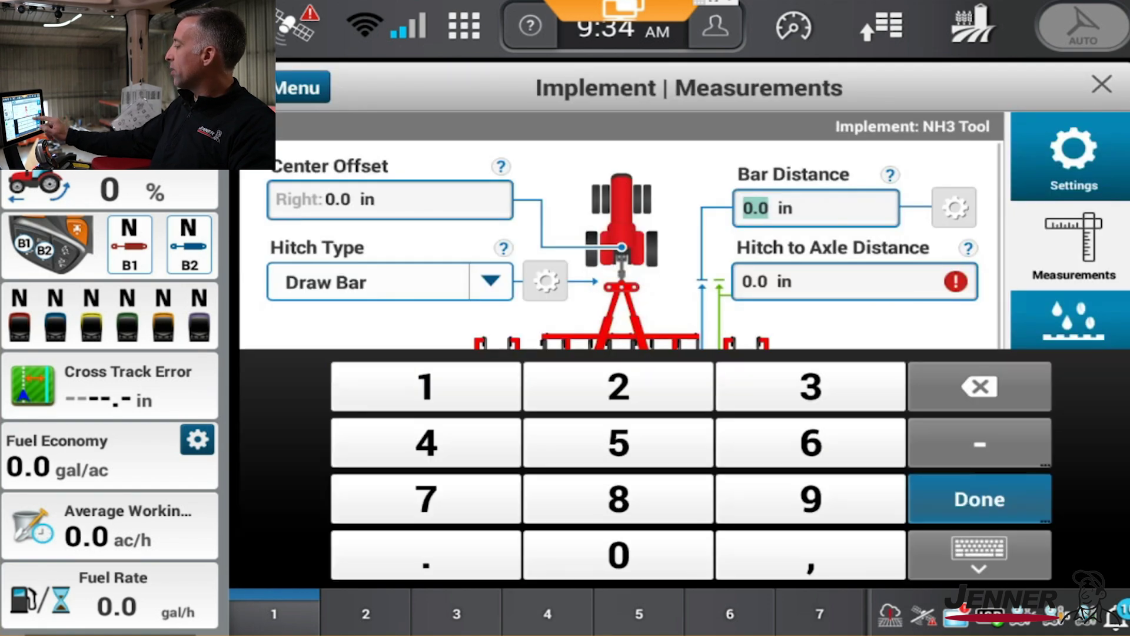
pyautogui.click(618, 386)
pyautogui.click(618, 554)
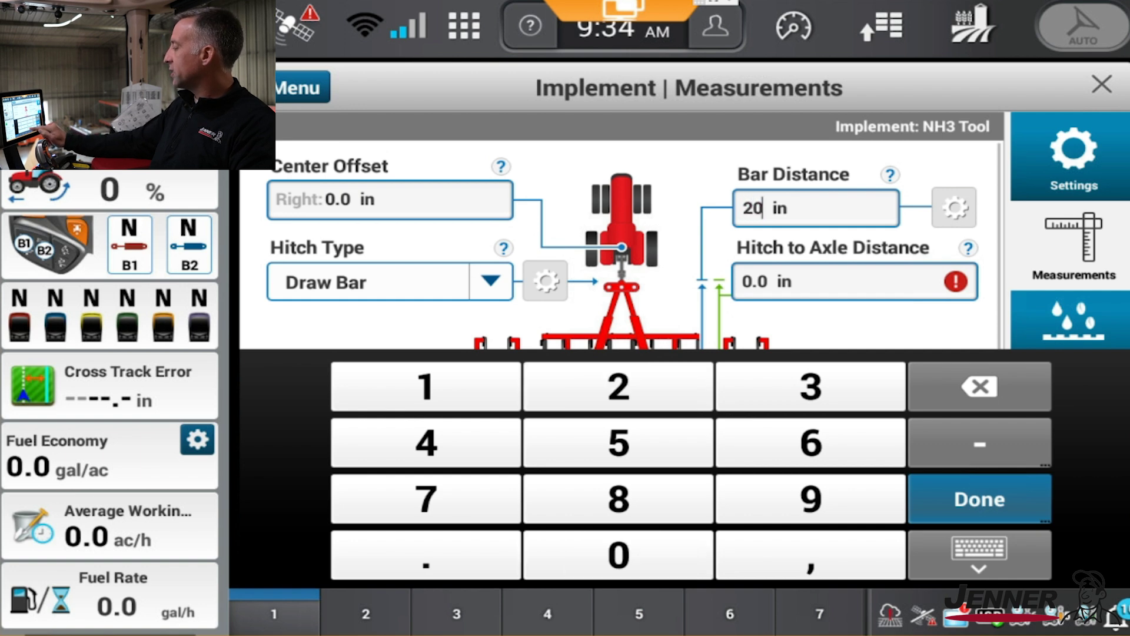
pyautogui.click(618, 553)
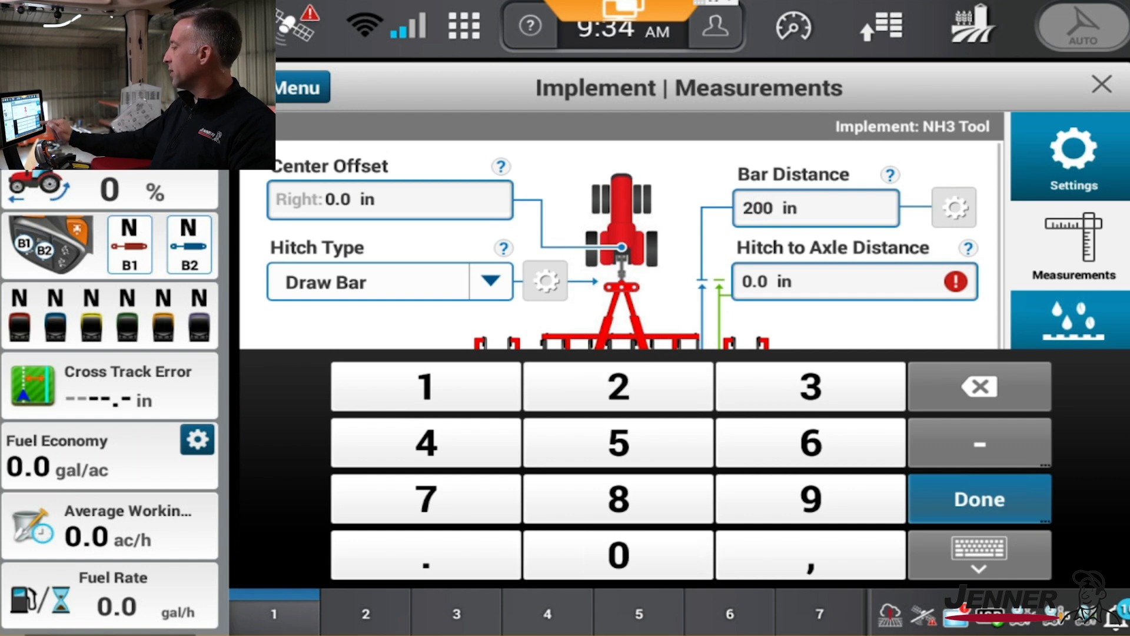
pyautogui.click(979, 498)
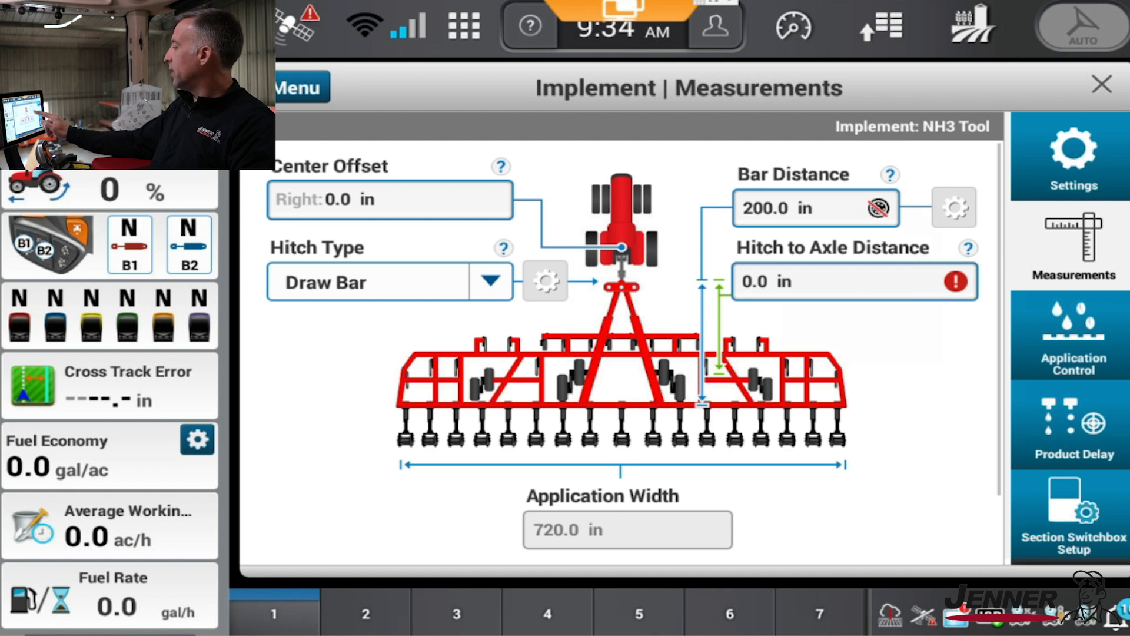
# Set the hitch to axle distance to 180 in, overriding the ISOBUS value.
pyautogui.click(858, 281)
pyautogui.click(930, 507)
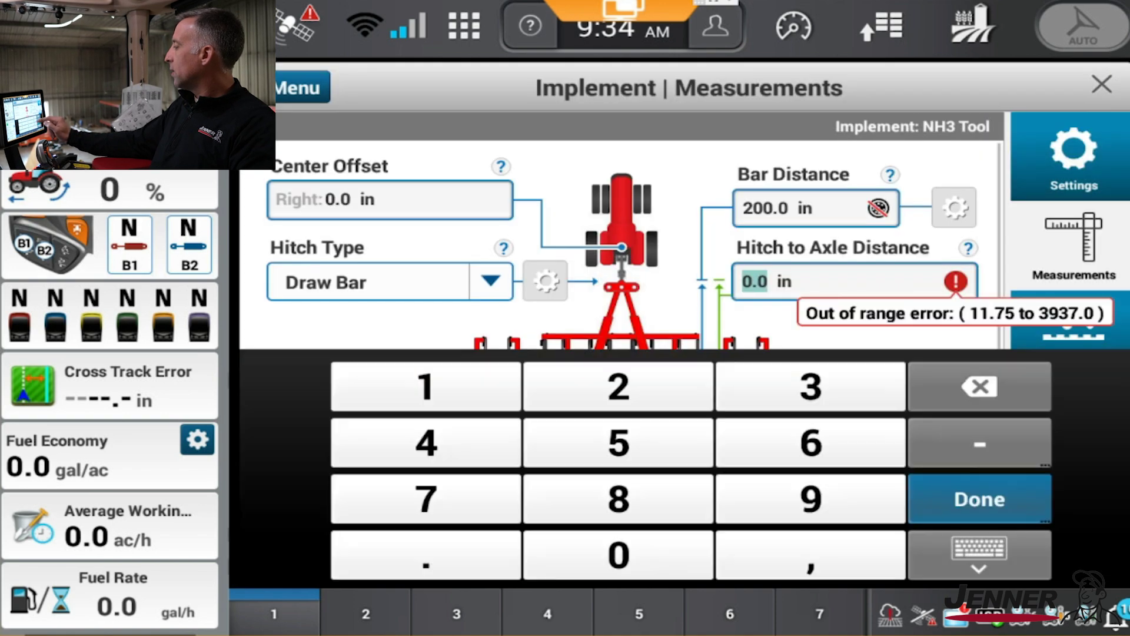
pyautogui.click(425, 387)
pyautogui.click(618, 499)
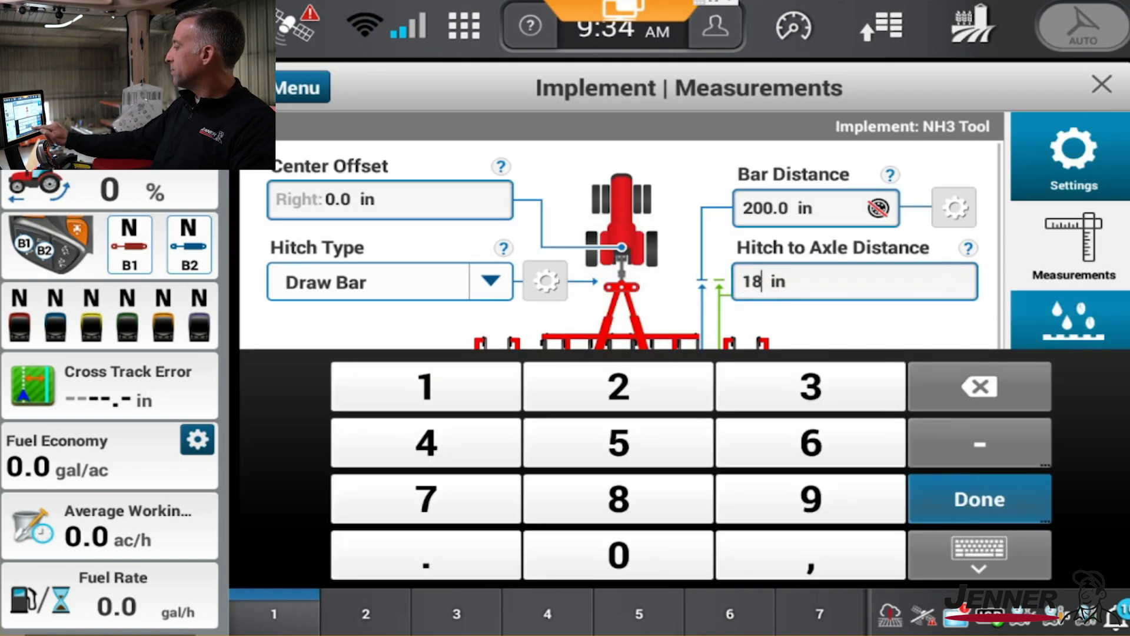
pyautogui.click(618, 555)
pyautogui.click(979, 498)
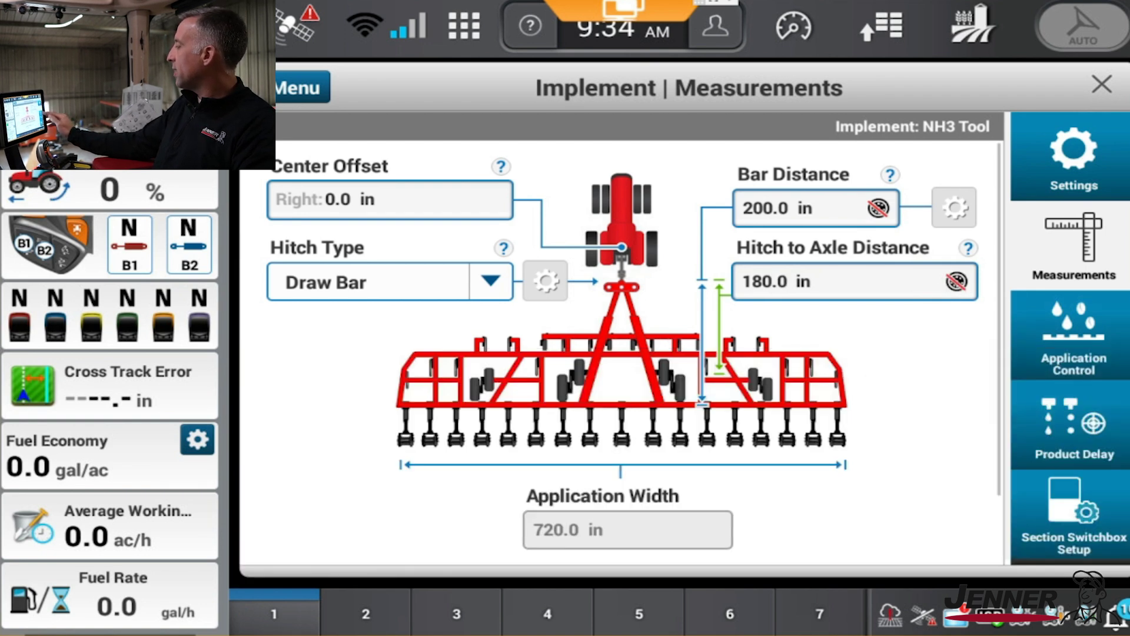
# Change the controller type of NH3 Section Group 1 to Anhydrous, overriding the ISOBUS value, and acknowledge the change.
pyautogui.click(1073, 338)
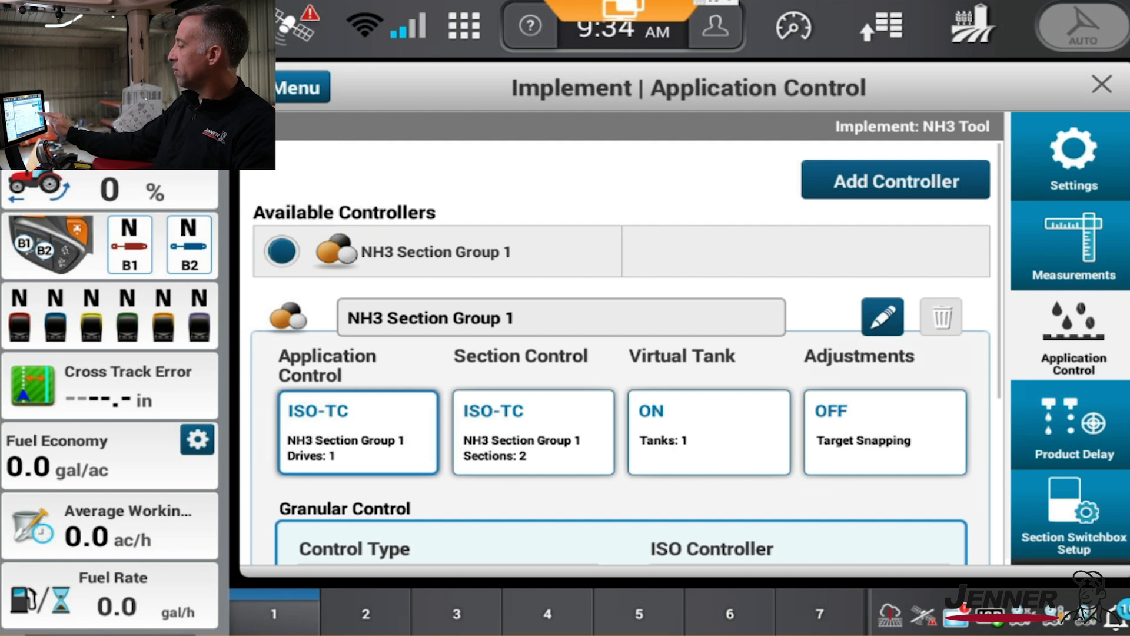
pyautogui.click(882, 316)
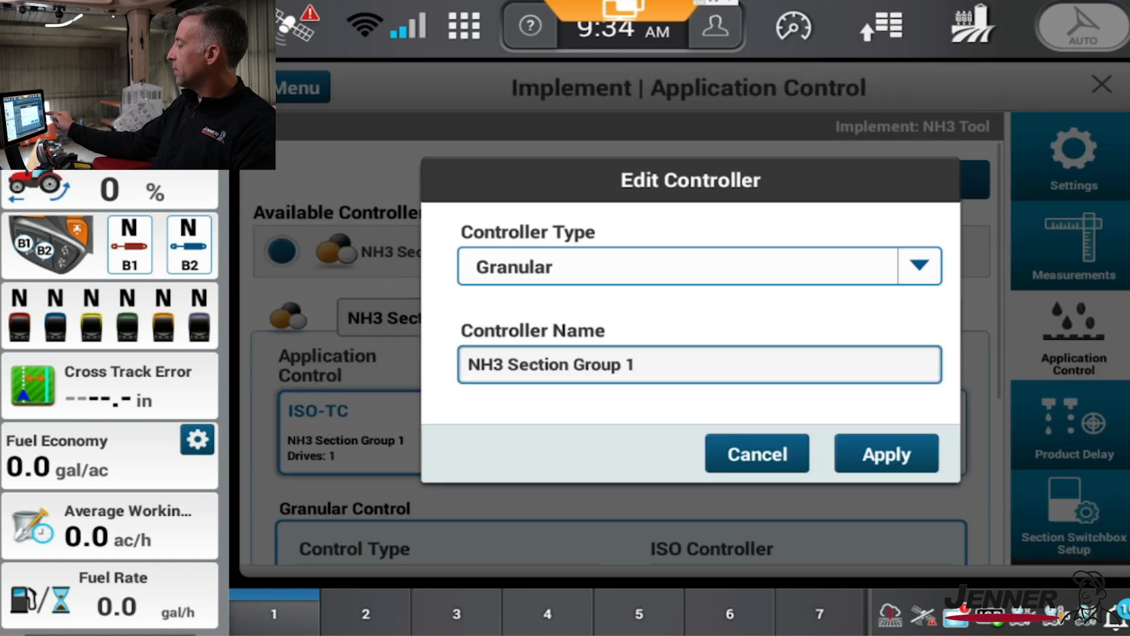
pyautogui.click(920, 265)
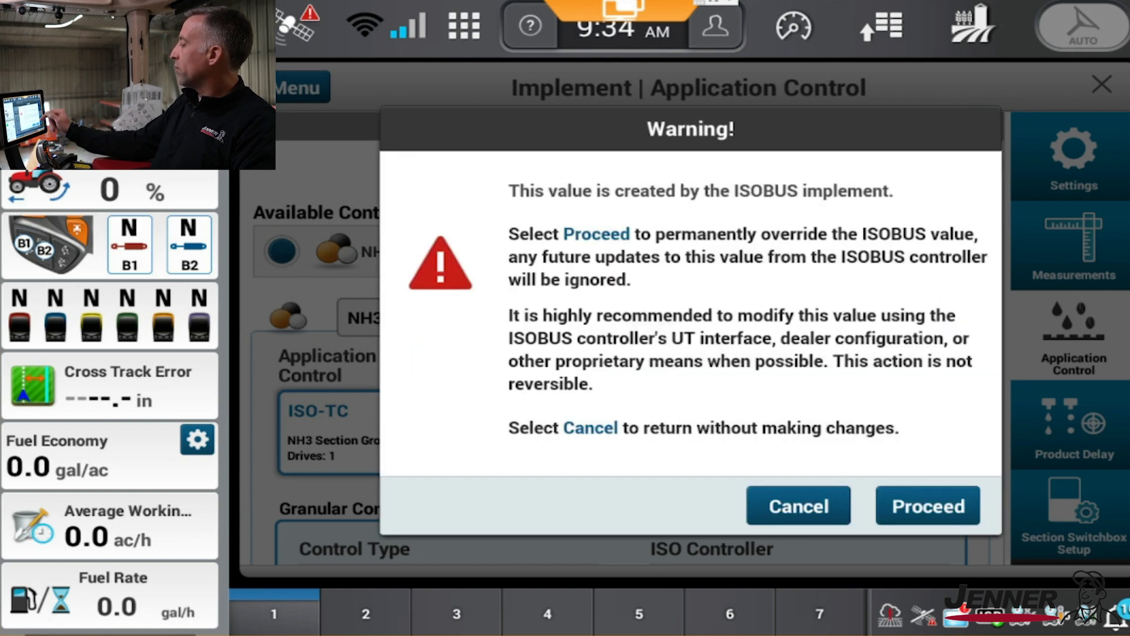
pyautogui.click(928, 505)
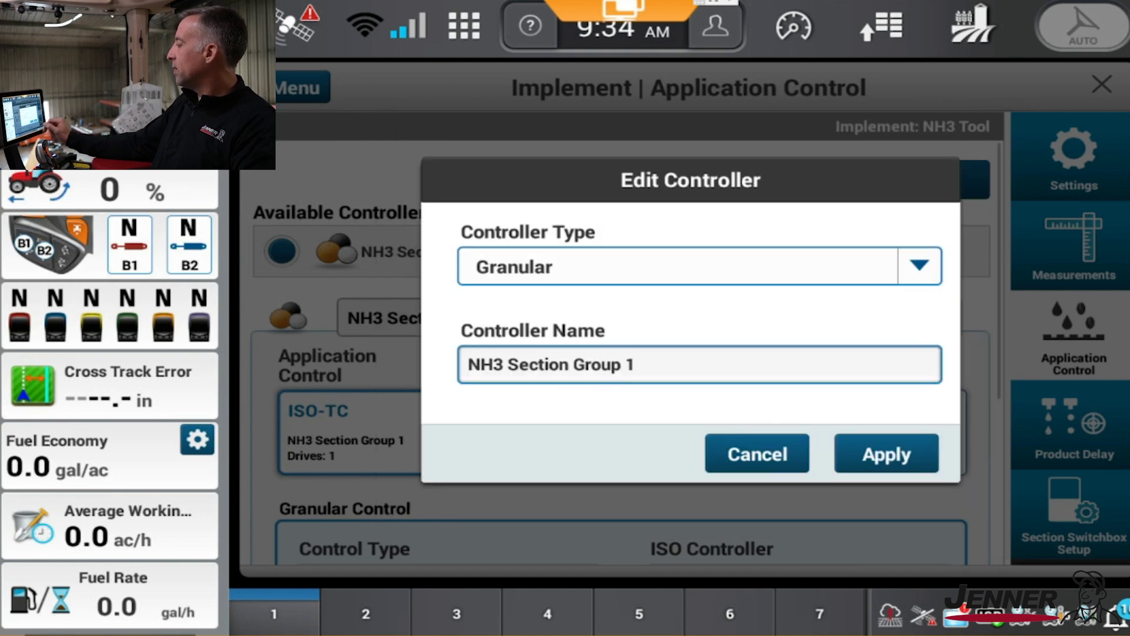
pyautogui.click(918, 265)
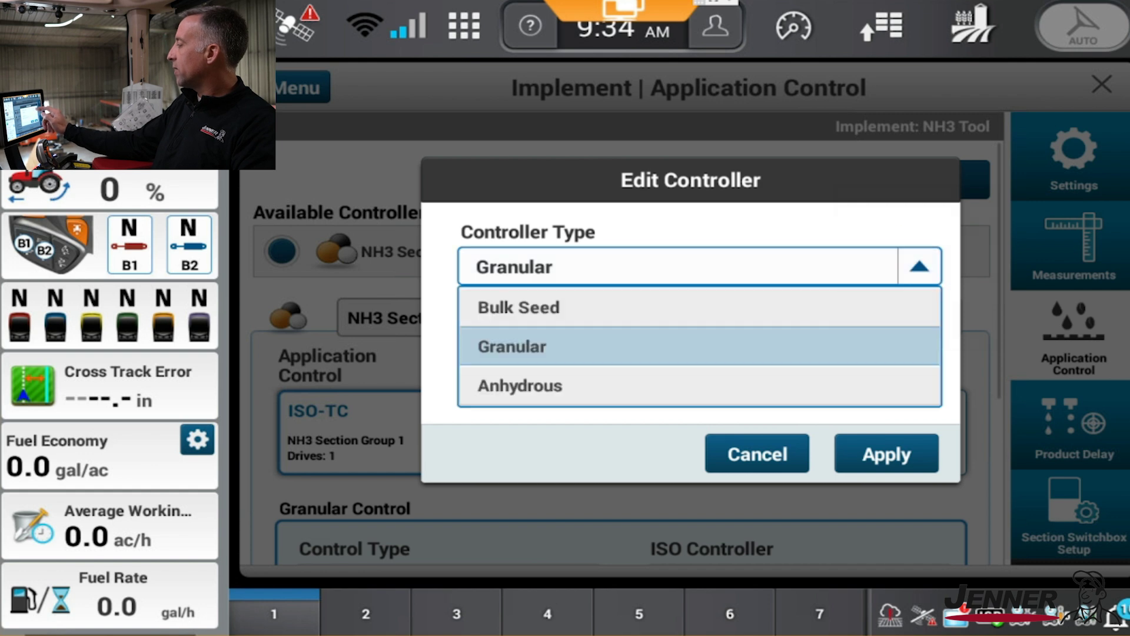
pyautogui.click(625, 387)
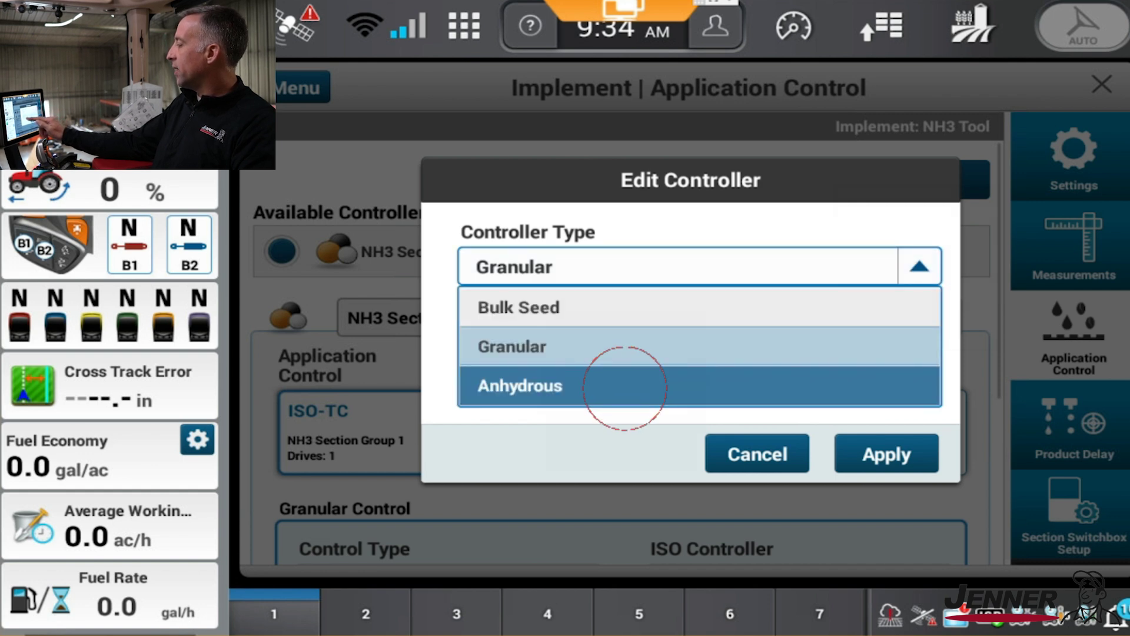
pyautogui.click(889, 453)
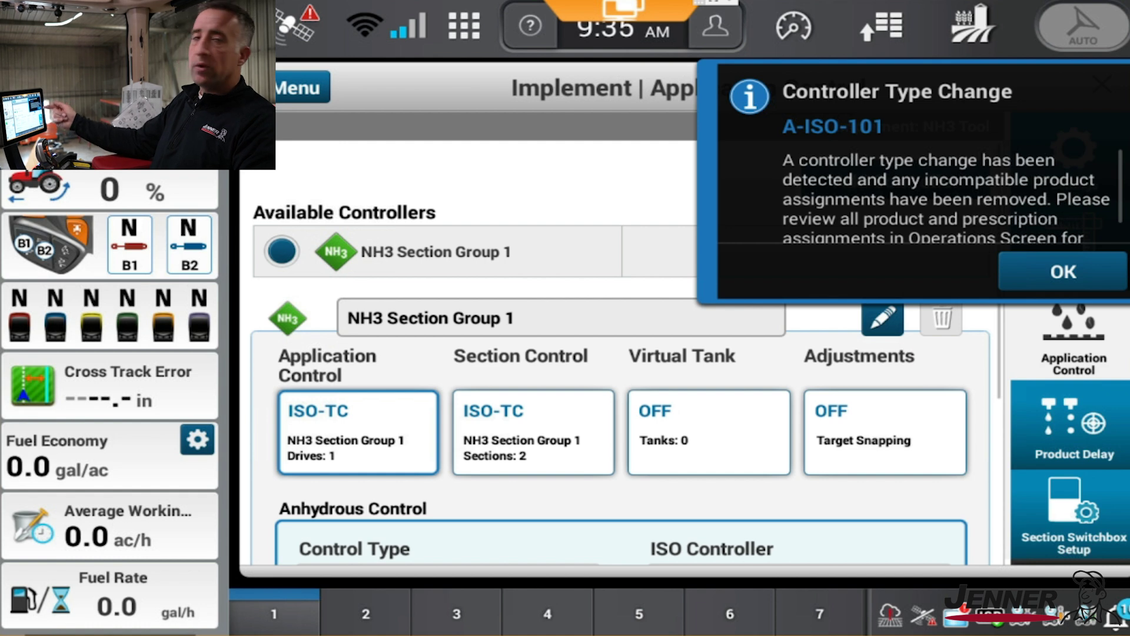
pyautogui.click(1065, 274)
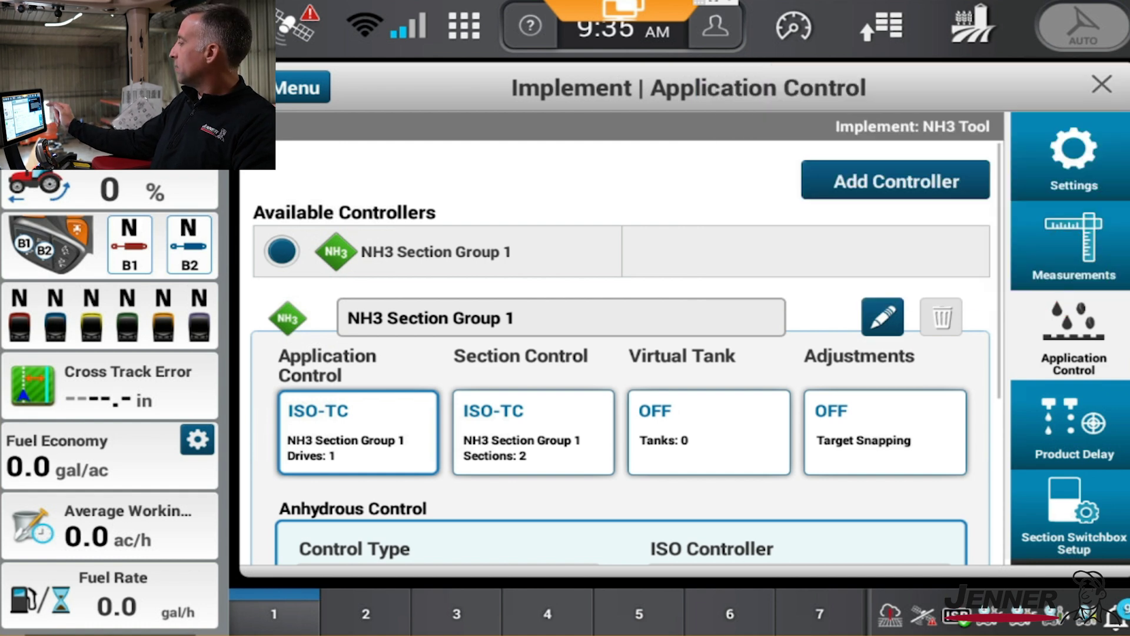
# In the Operations setup, start a new product for Drive 1 of NH3 Section Group 1 and name it NH3.
pyautogui.click(972, 27)
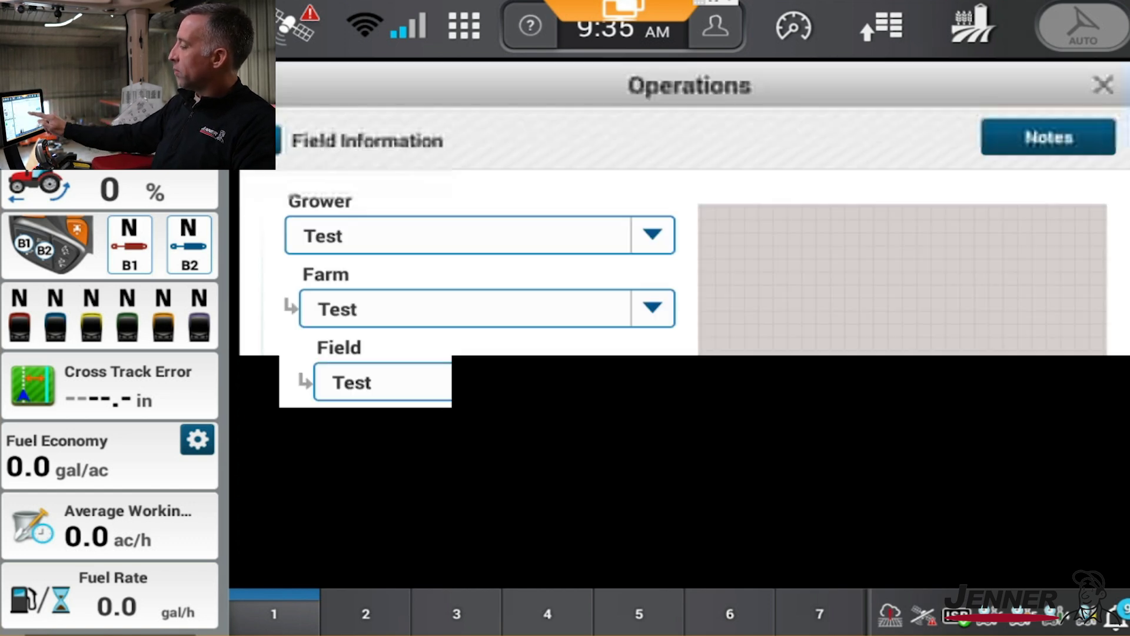
pyautogui.scroll(-10, 688, 365)
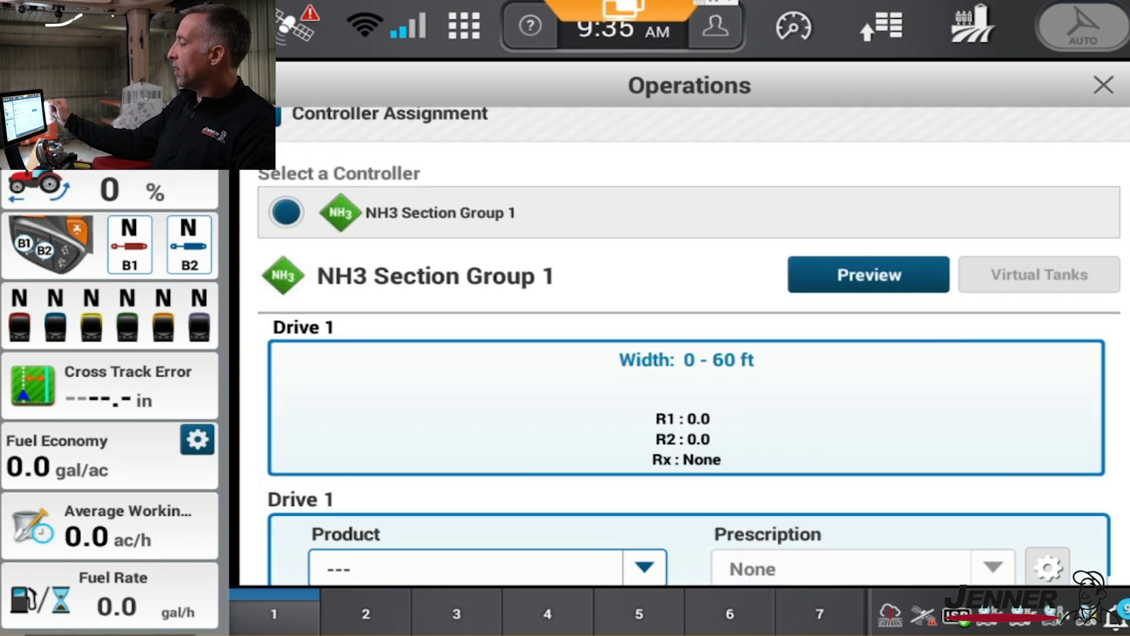
pyautogui.scroll(-4, 689, 365)
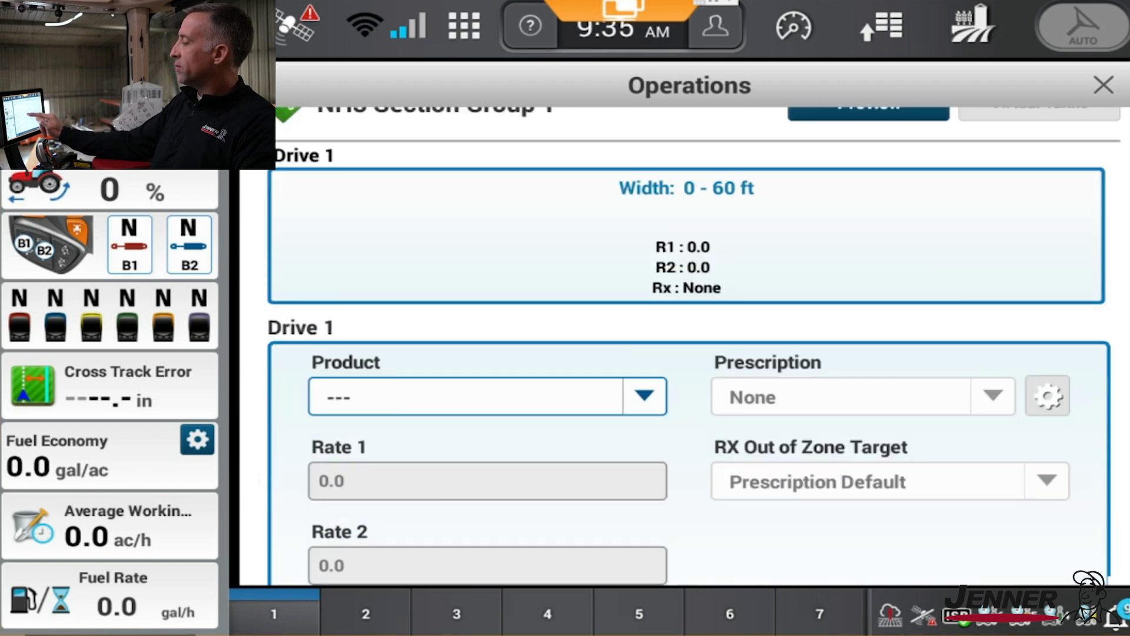
pyautogui.click(643, 370)
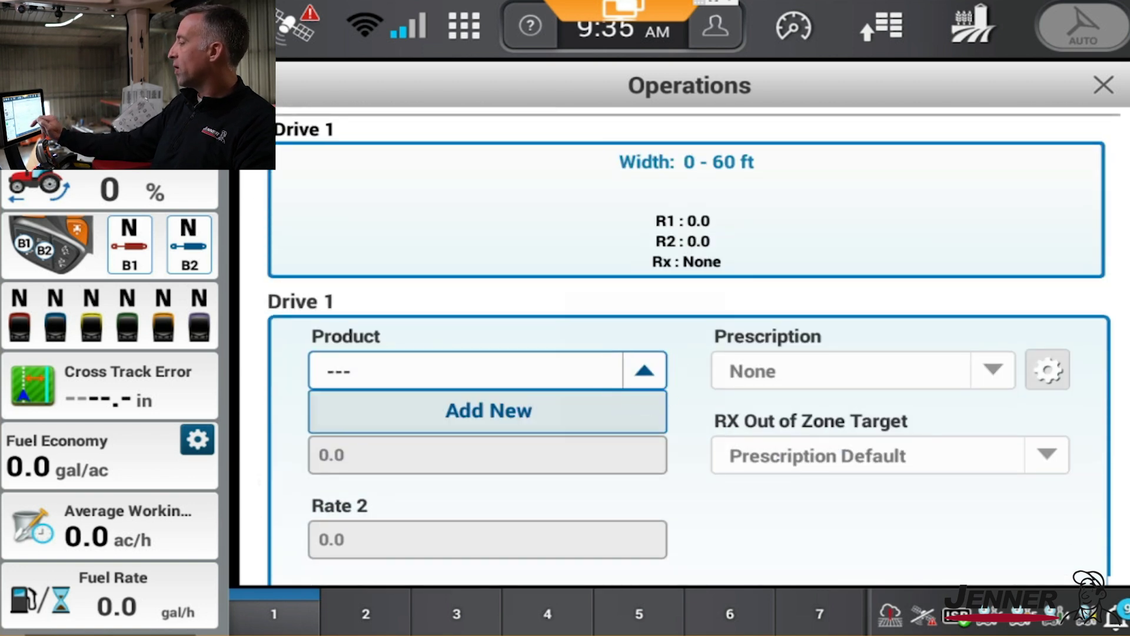
pyautogui.click(493, 412)
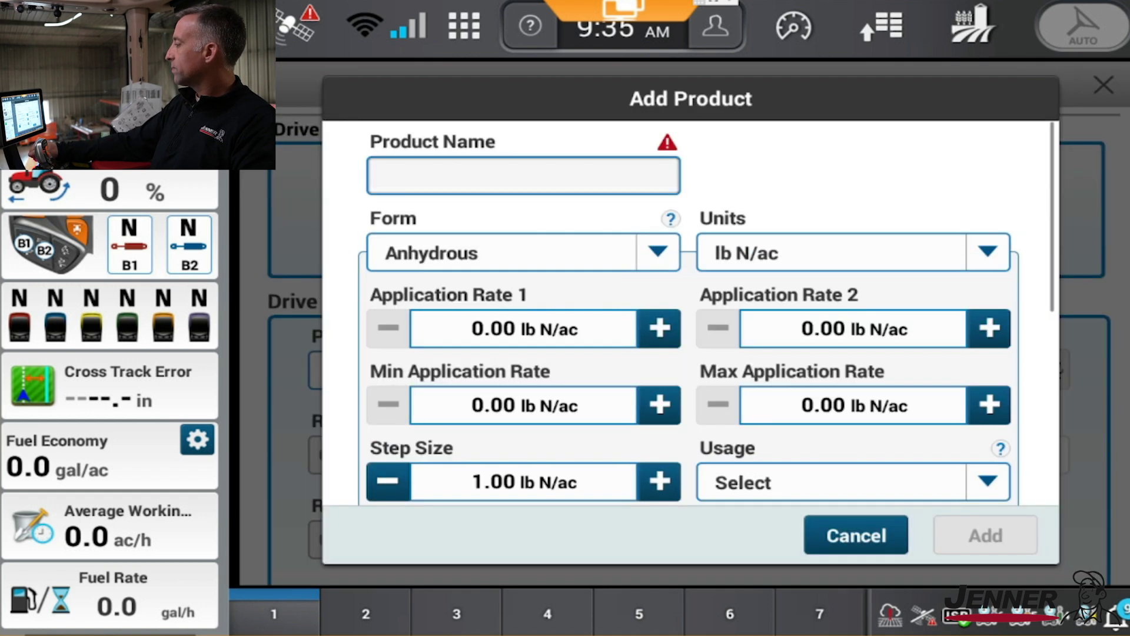
pyautogui.click(487, 180)
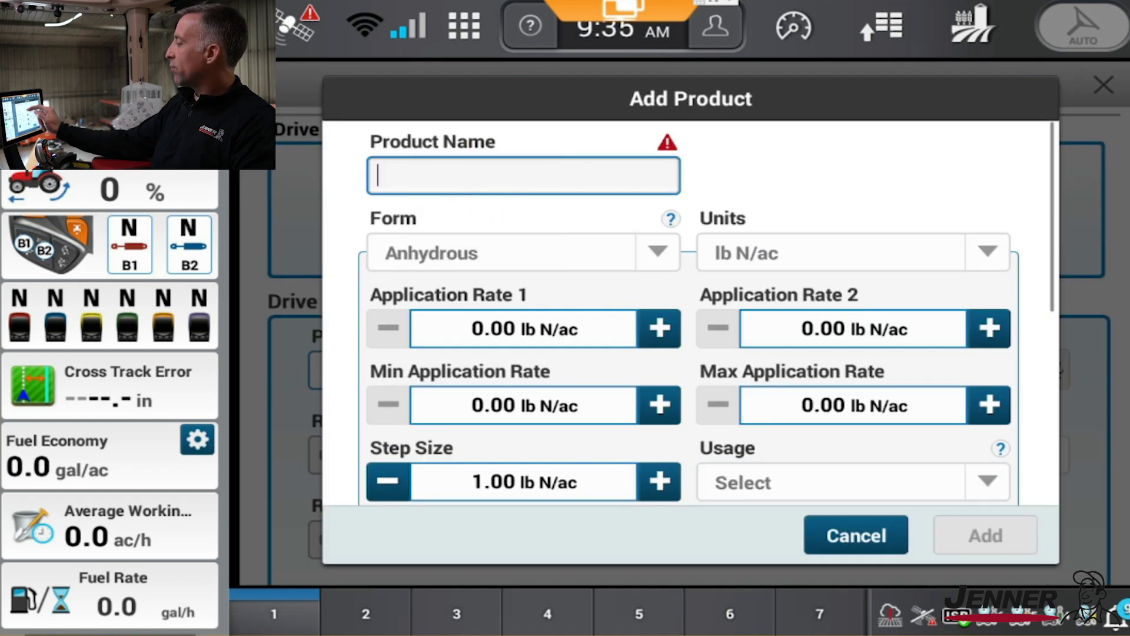
pyautogui.write('N')
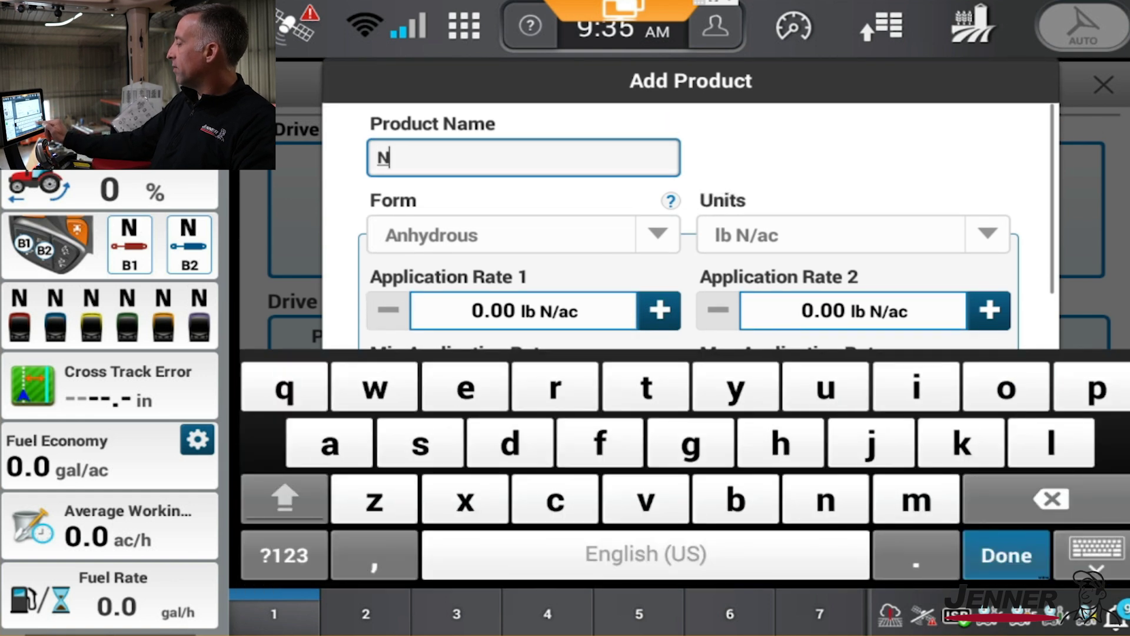
pyautogui.write('H')
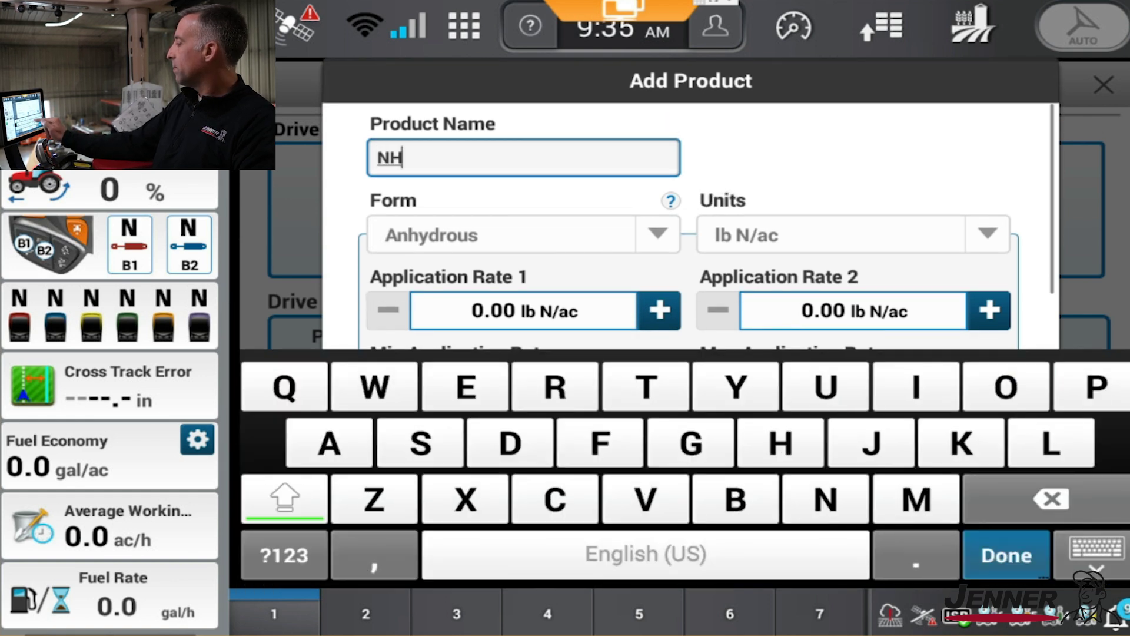
pyautogui.click(284, 555)
pyautogui.write('3')
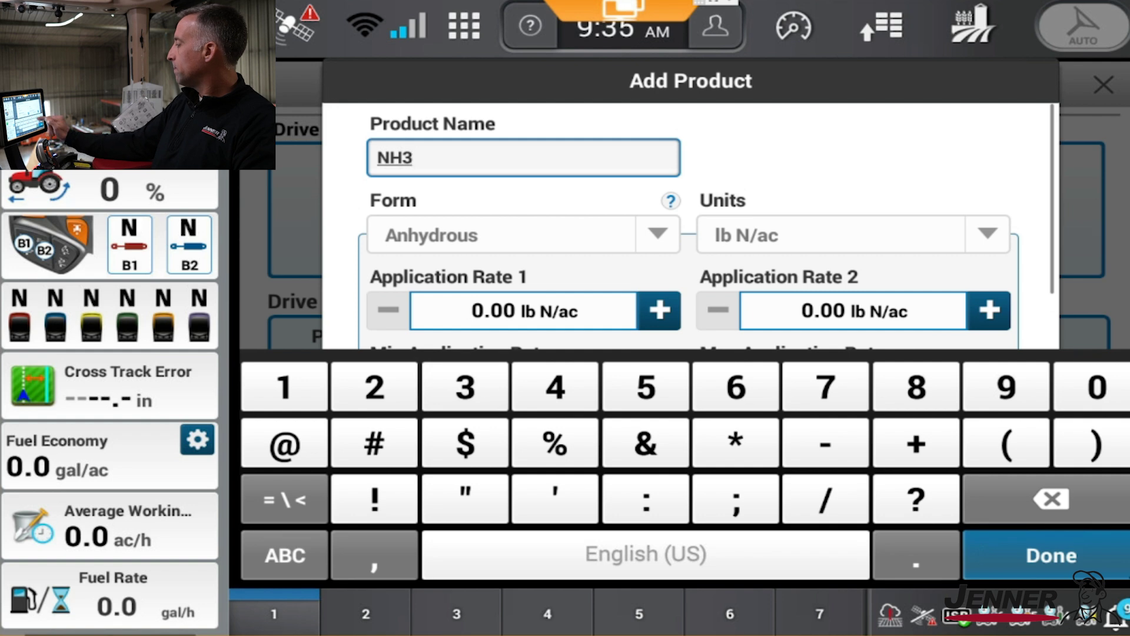
pyautogui.click(1051, 555)
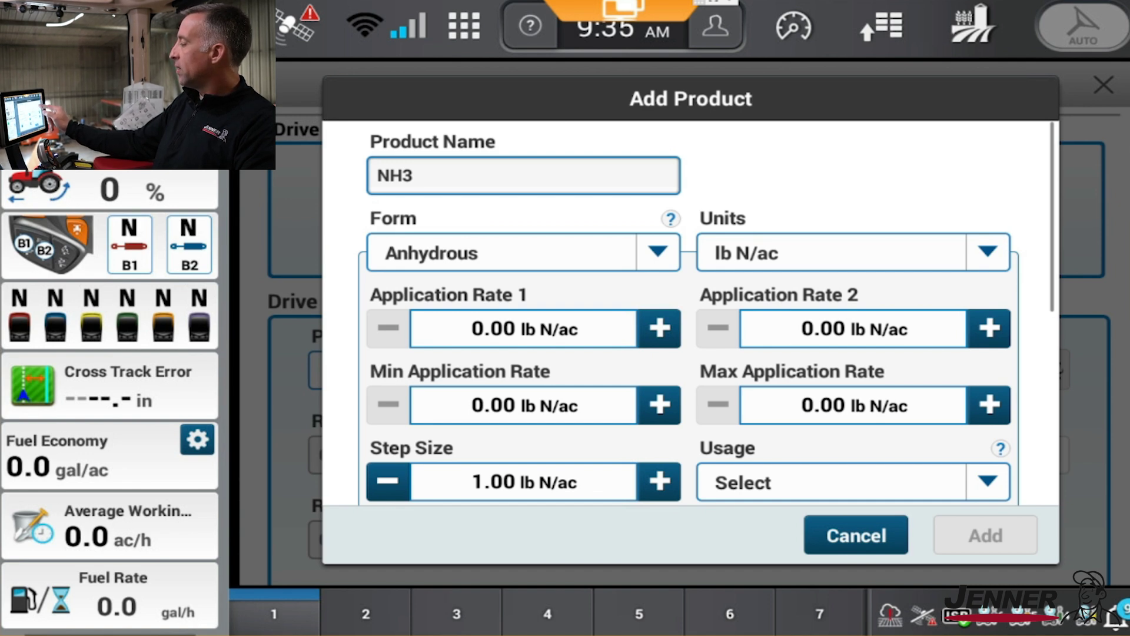
# Set the NH3 product's Application Rate 1 to 150 lb N/ac.
pyautogui.click(539, 328)
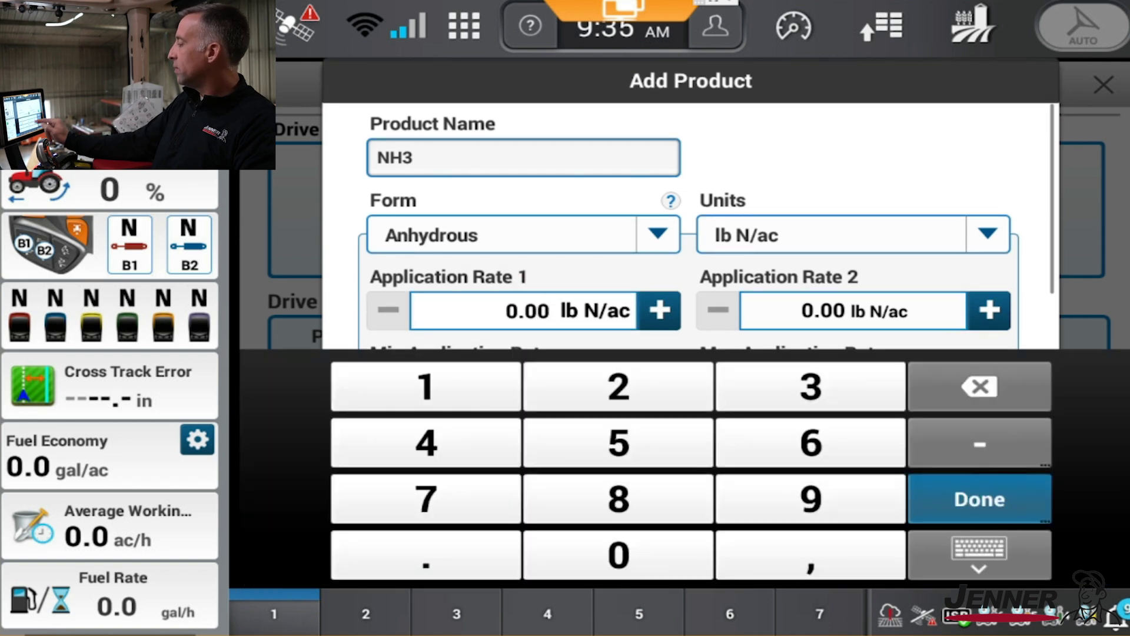
pyautogui.press('BackSpace')
pyautogui.press('BackSpace')
pyautogui.press('BackSpace')
pyautogui.press('BackSpace')
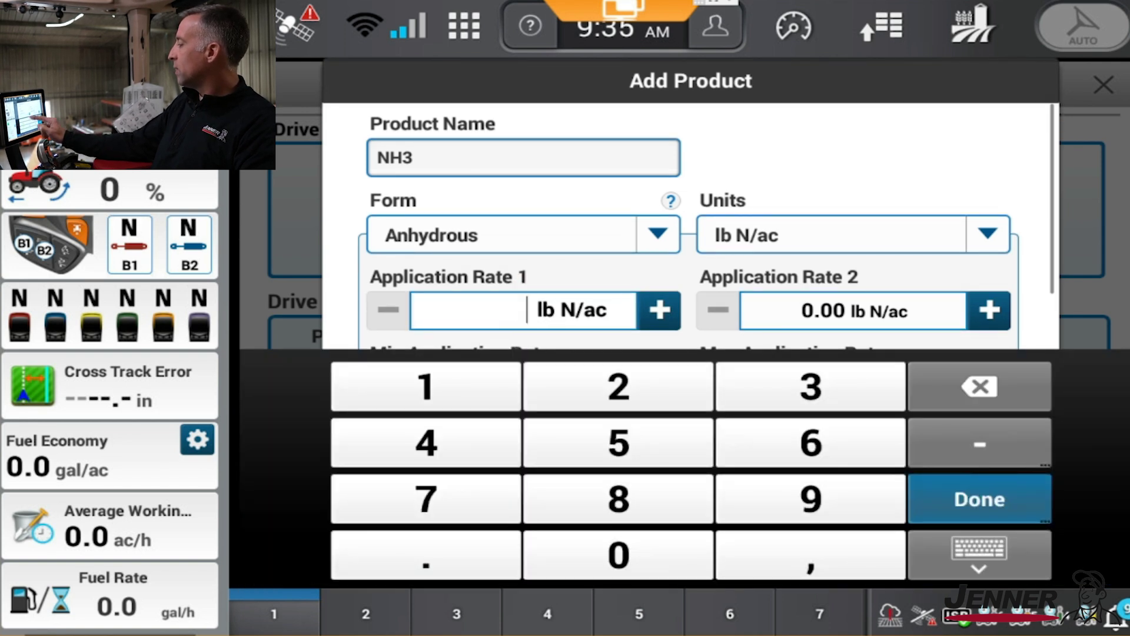
pyautogui.write('150')
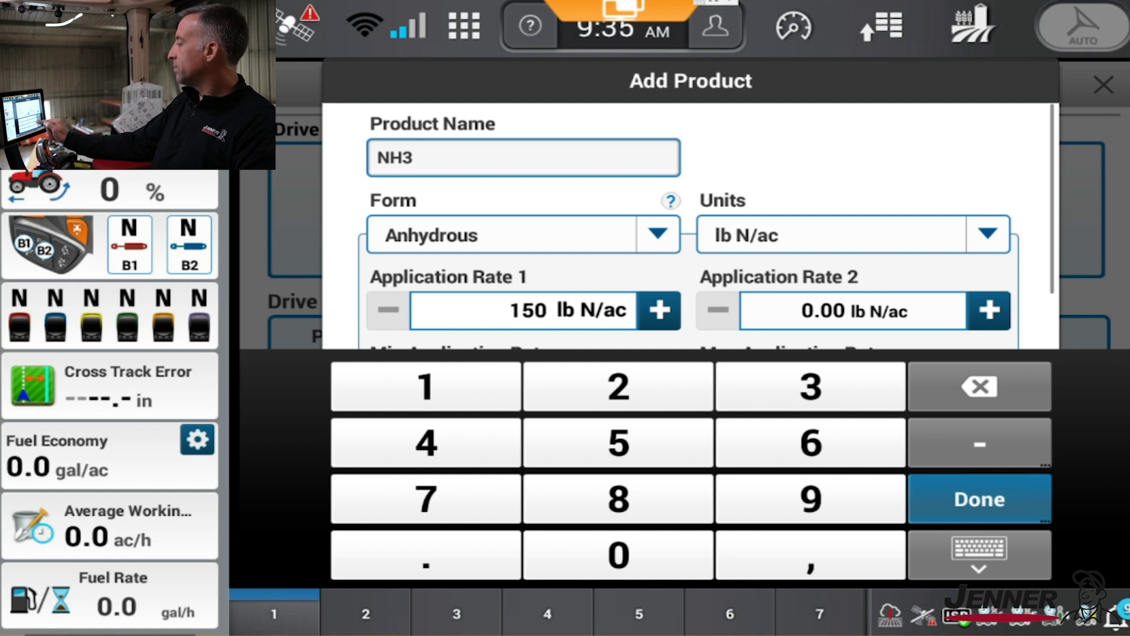
pyautogui.press('Return')
# Set the NH3 product's Application Rate 2 to 180 lb N/ac.
pyautogui.click(858, 328)
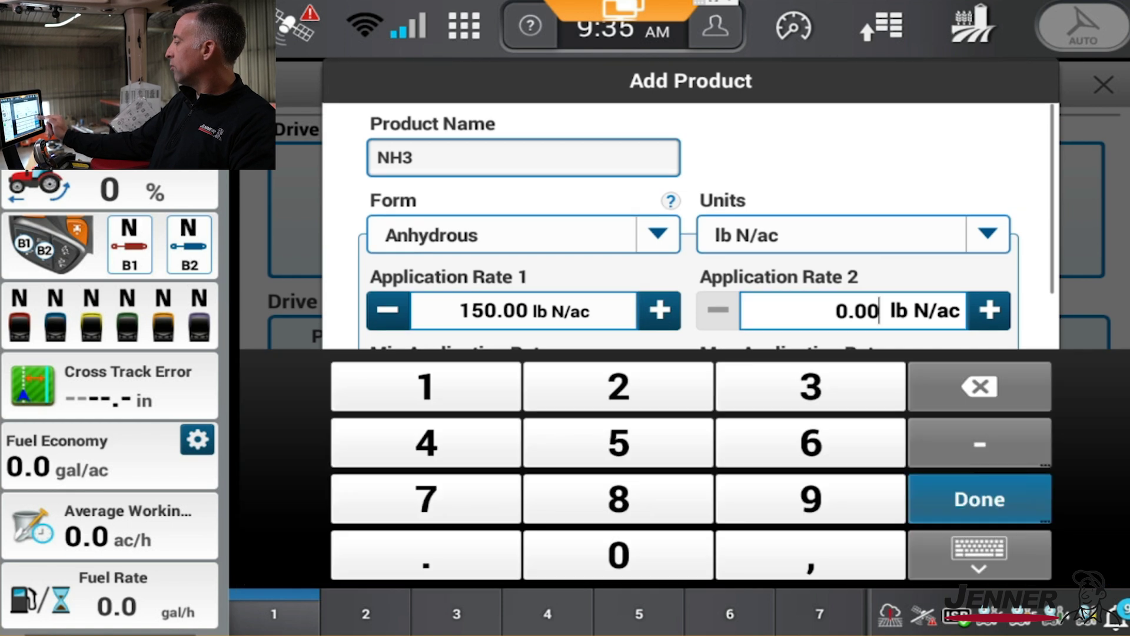
pyautogui.press('BackSpace')
pyautogui.press('BackSpace')
pyautogui.press('BackSpace')
pyautogui.press('BackSpace')
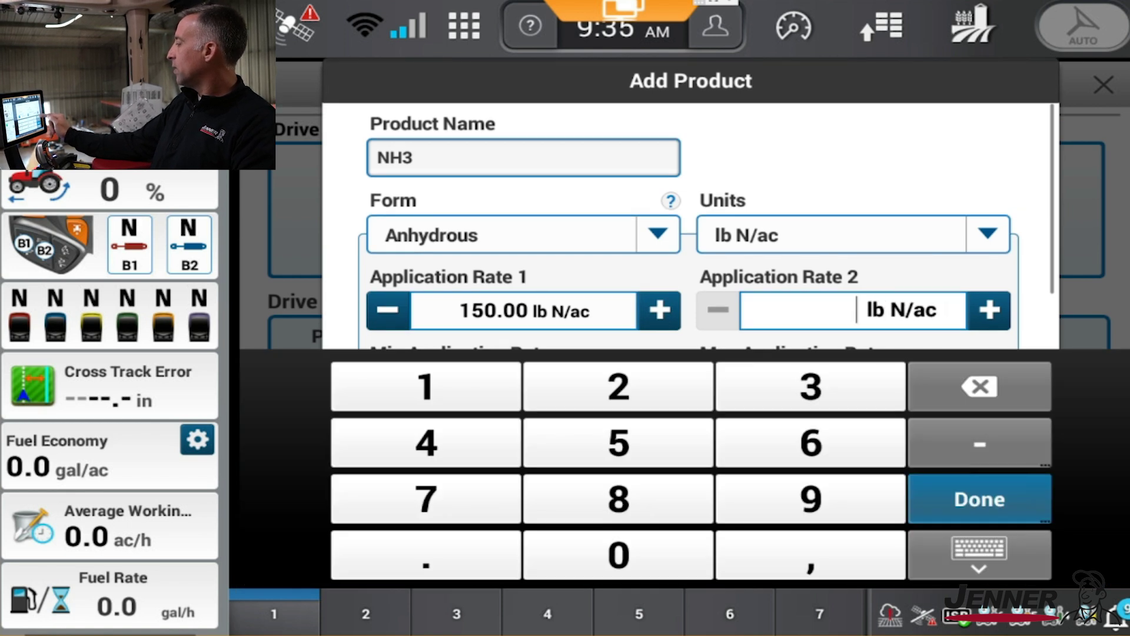
pyautogui.write('180')
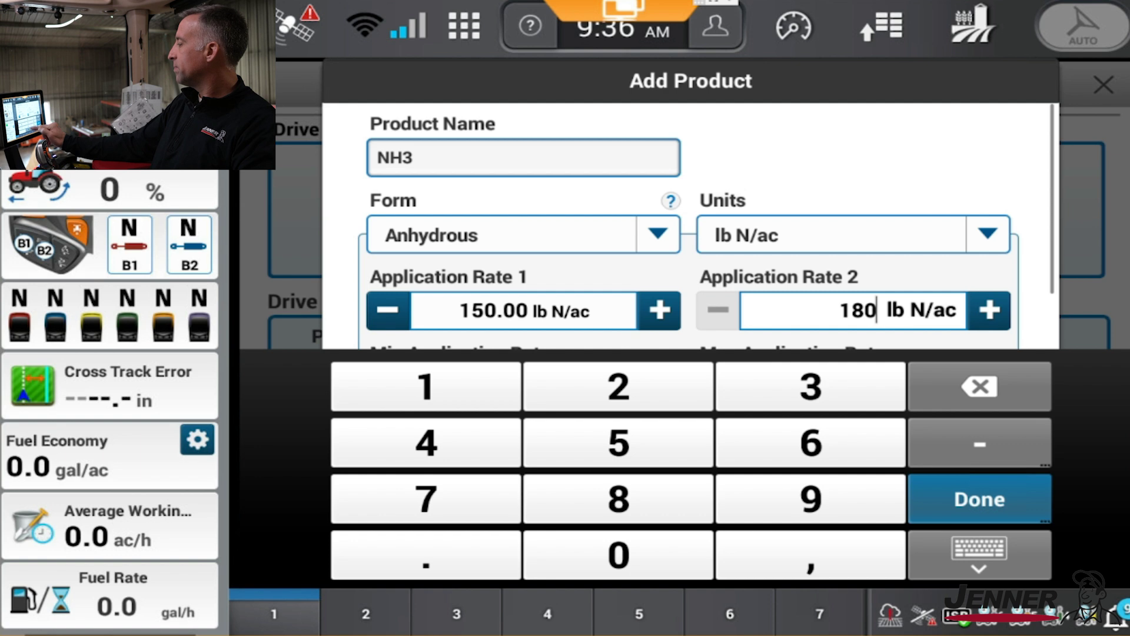
pyautogui.press('Return')
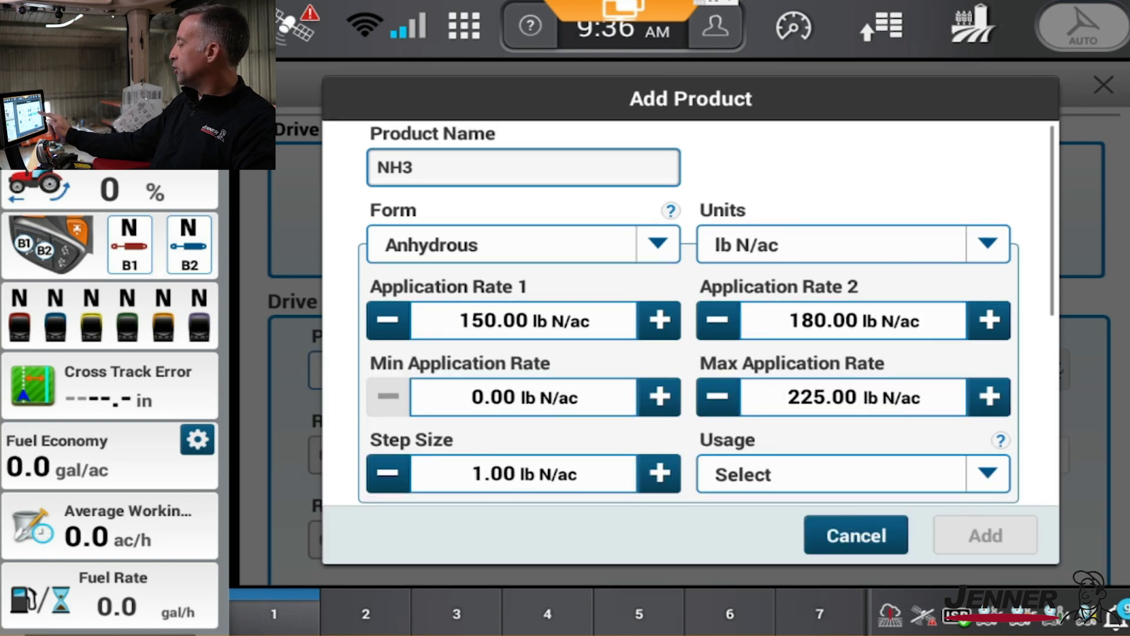
# Set the product's usage to Fertilizer and add the product to Drive 1.
pyautogui.scroll(-5, 688, 312)
pyautogui.click(988, 262)
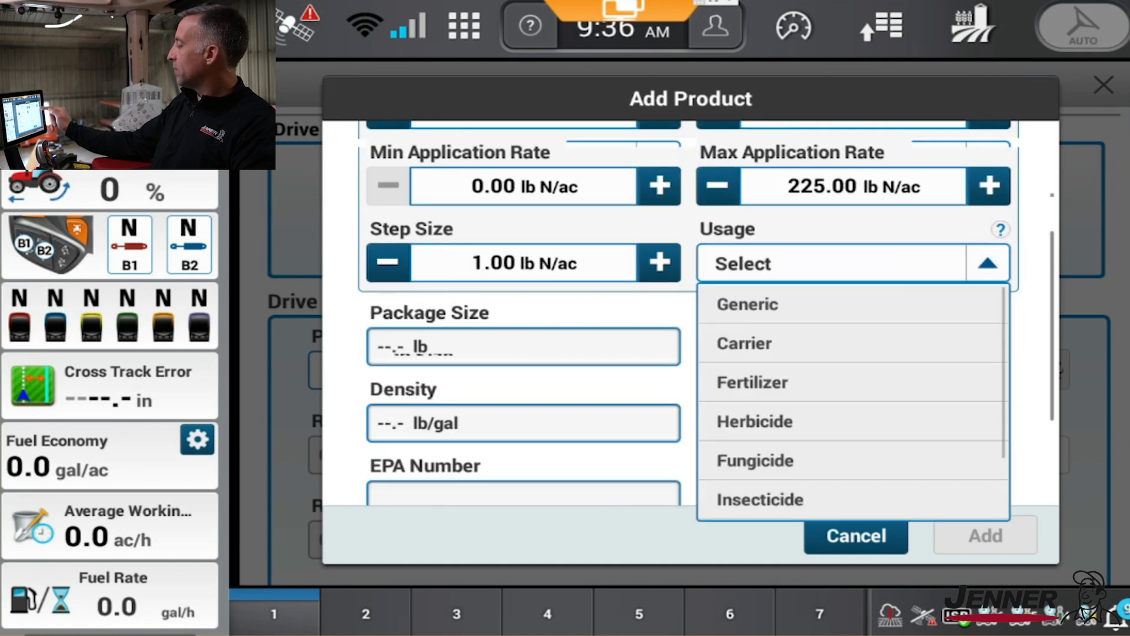
pyautogui.click(819, 381)
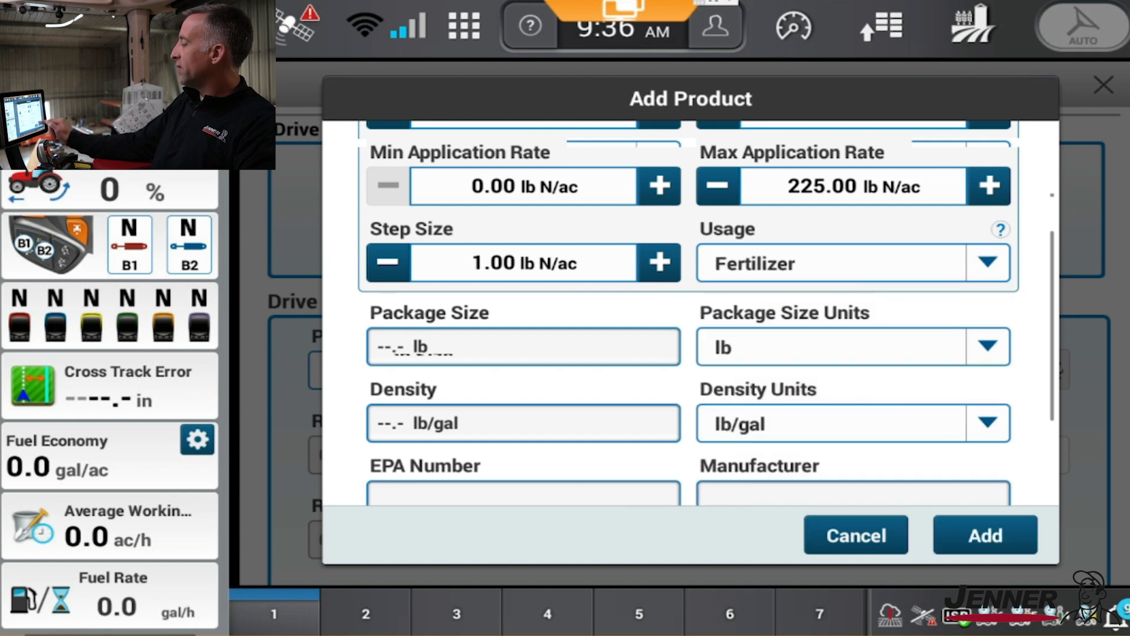
pyautogui.click(984, 533)
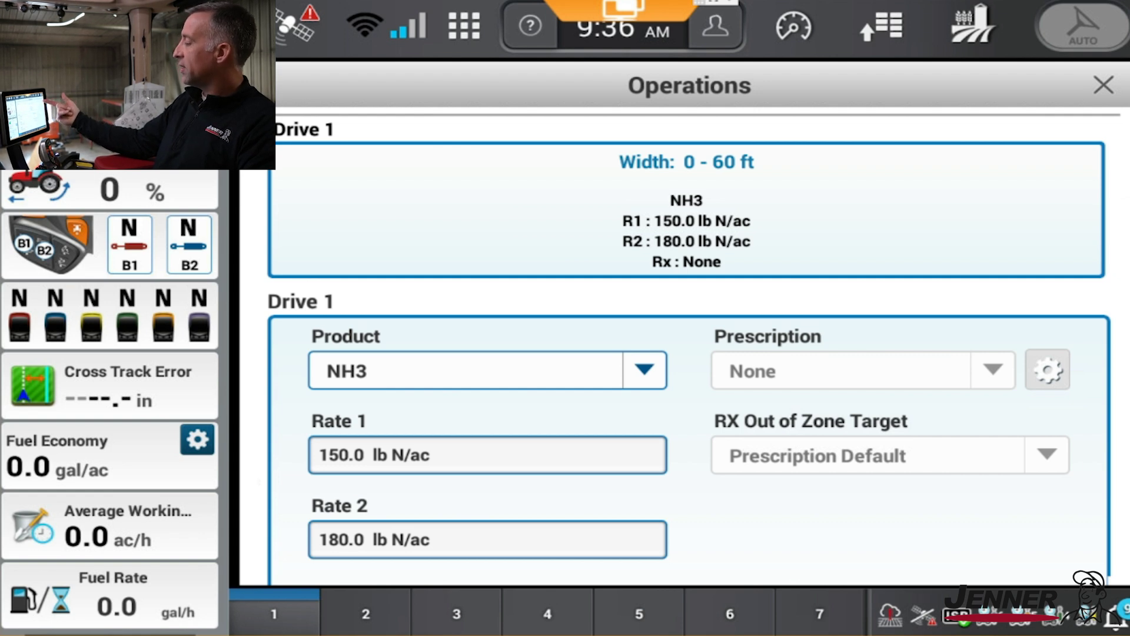
# Edit the layout of run screen 4, accepting a copy of the default layout, and remove the Task Working Distance and Distance On Road widgets.
pyautogui.click(639, 613)
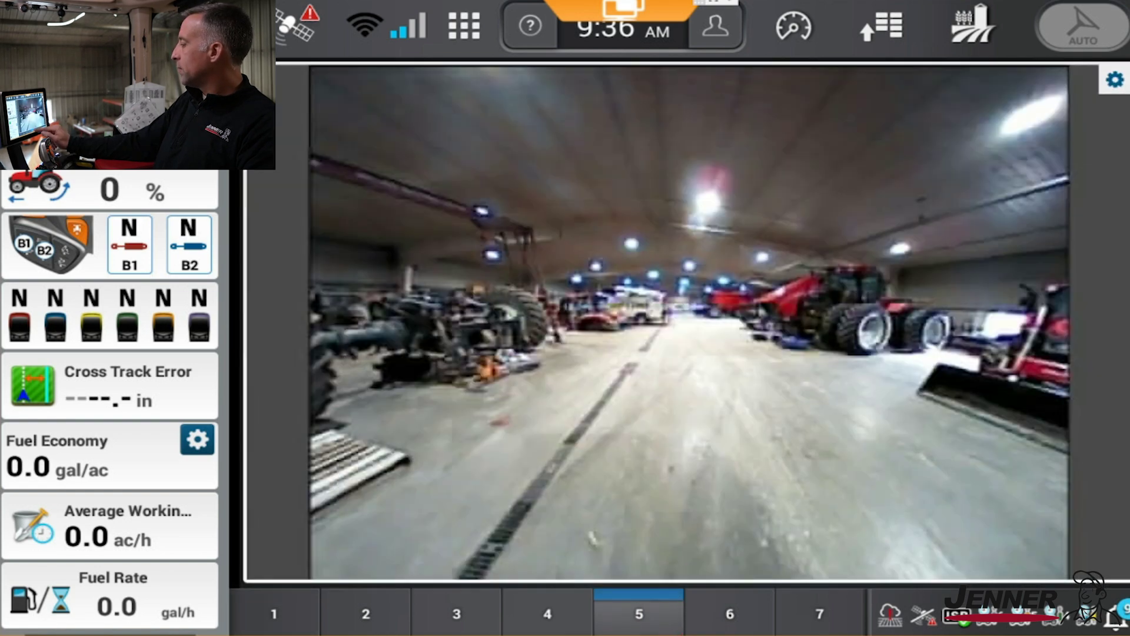
pyautogui.click(547, 613)
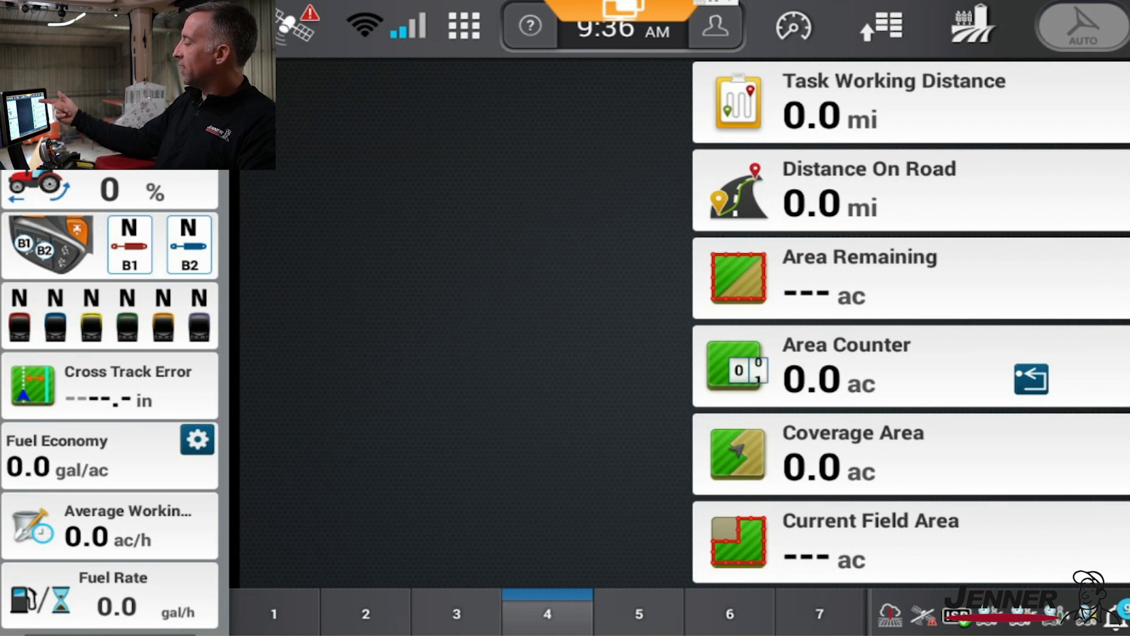
pyautogui.click(552, 615)
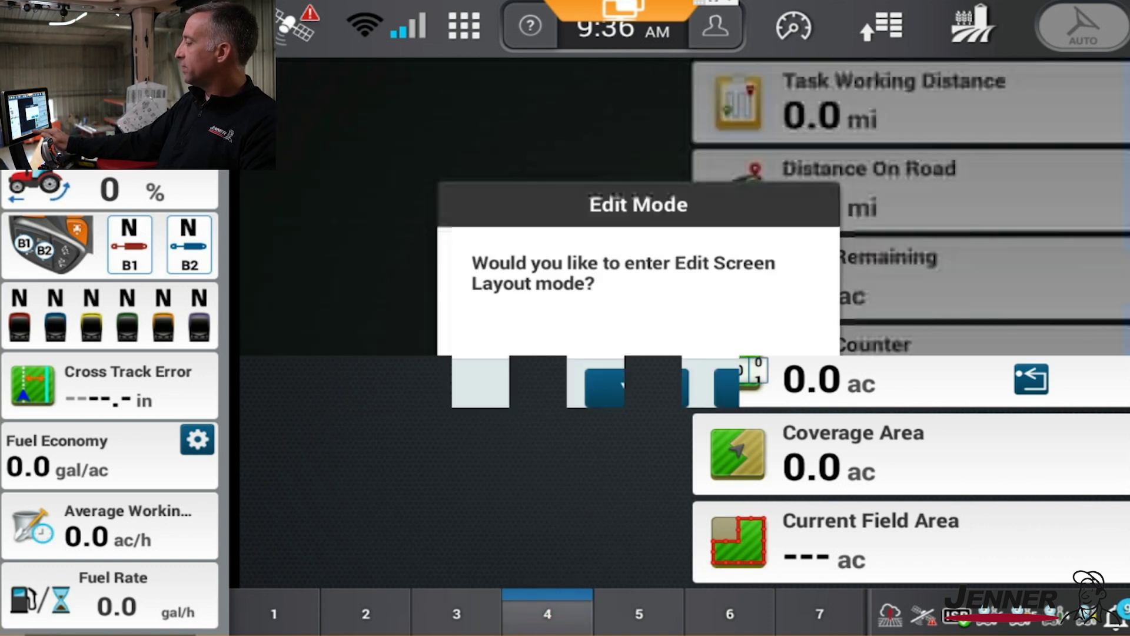
pyautogui.click(630, 386)
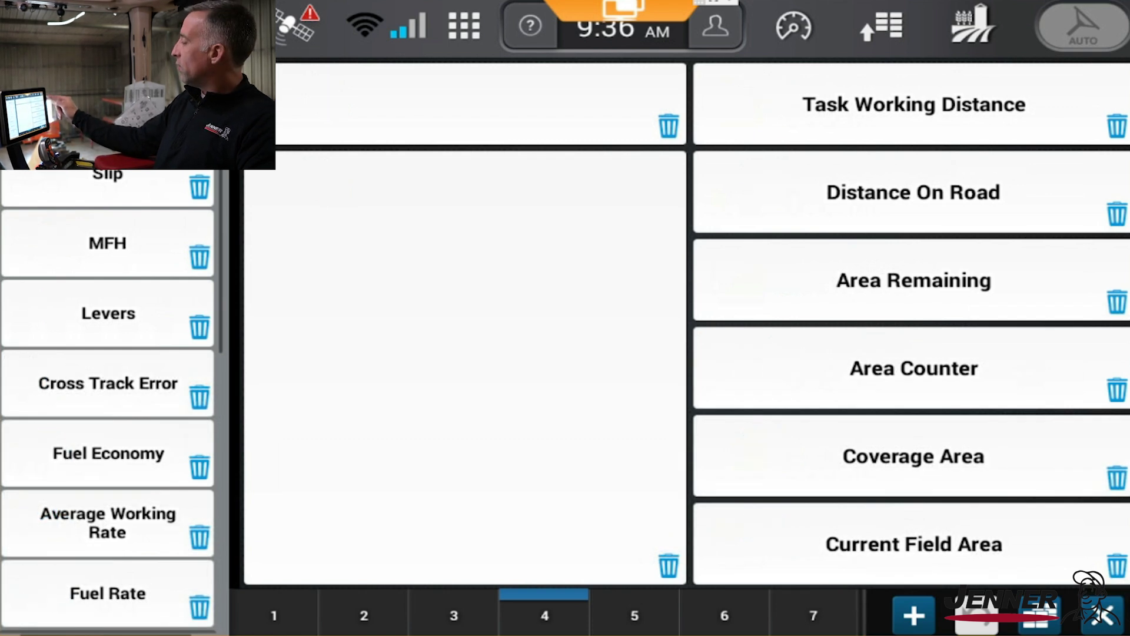
pyautogui.click(1116, 125)
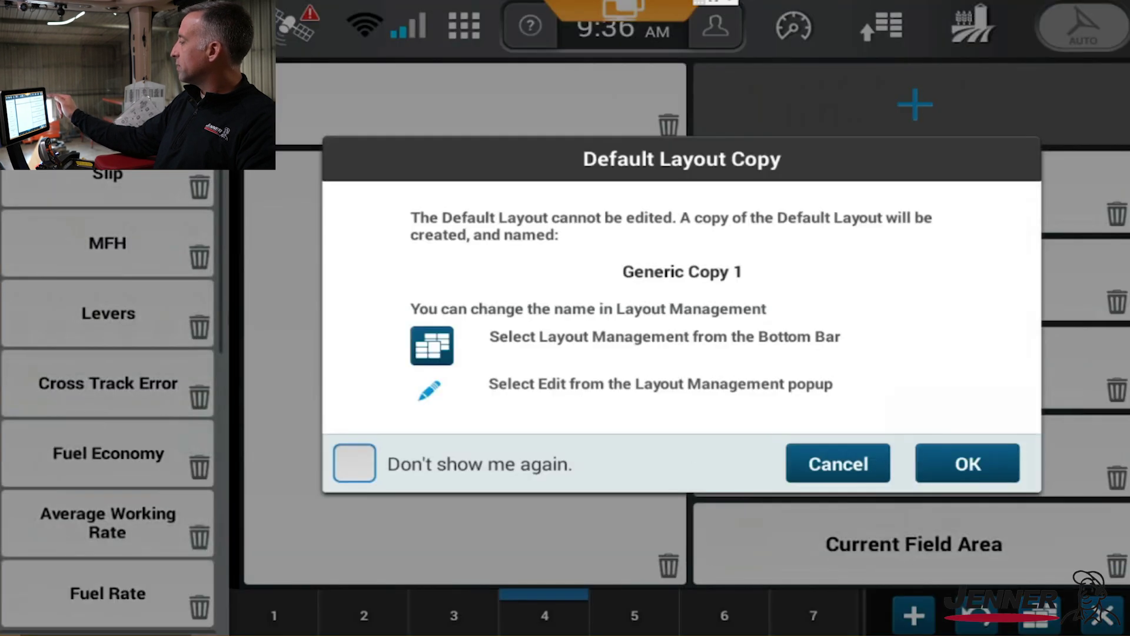
pyautogui.click(969, 463)
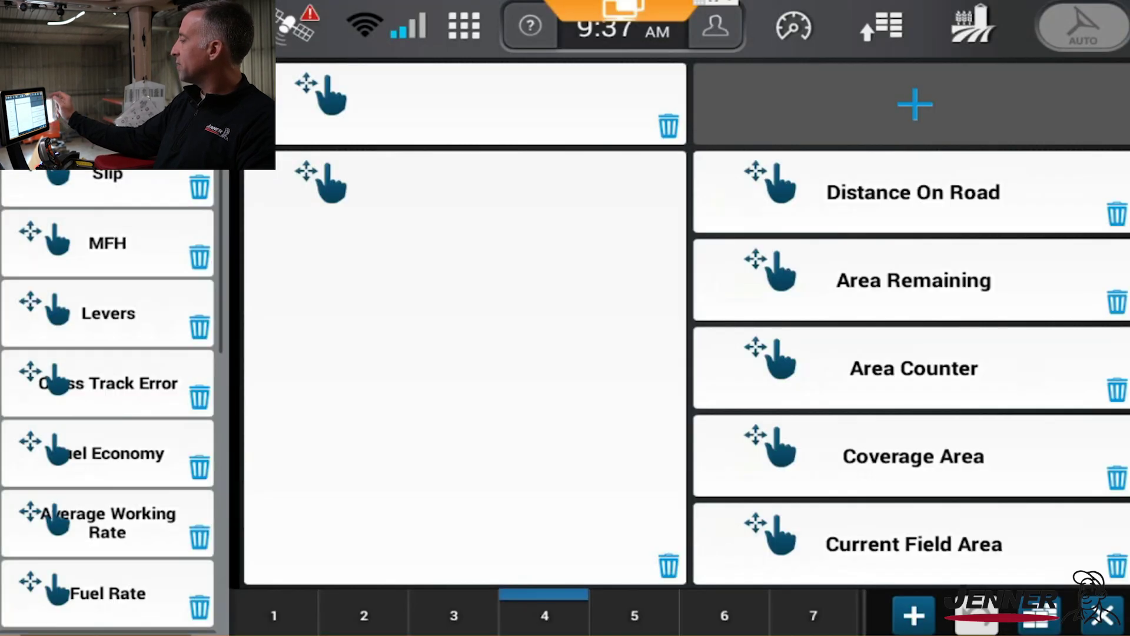
pyautogui.click(1116, 213)
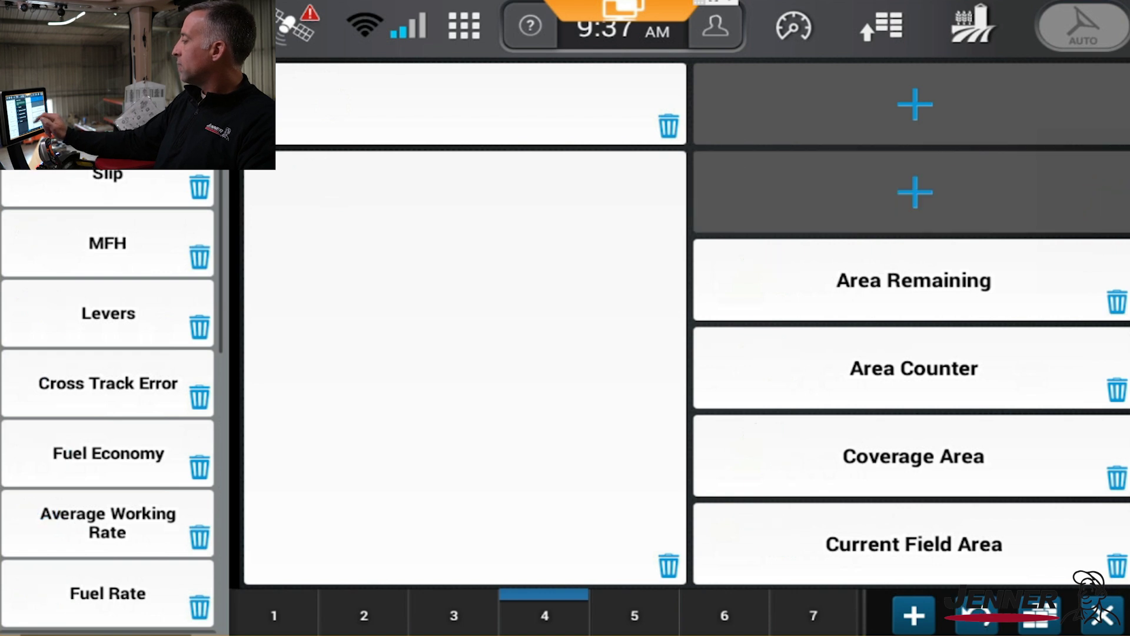
# Fill the two emptied slots with the NH3 Section Group 1 Rate Control 1x2 implement widget and exit layout editing.
pyautogui.click(915, 105)
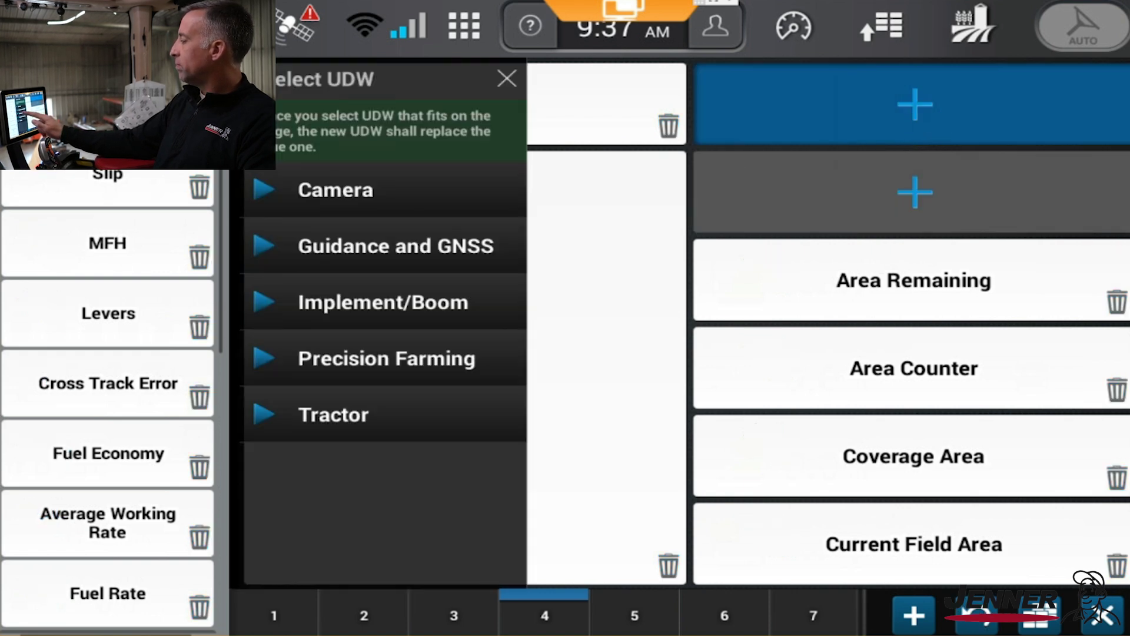
pyautogui.click(323, 298)
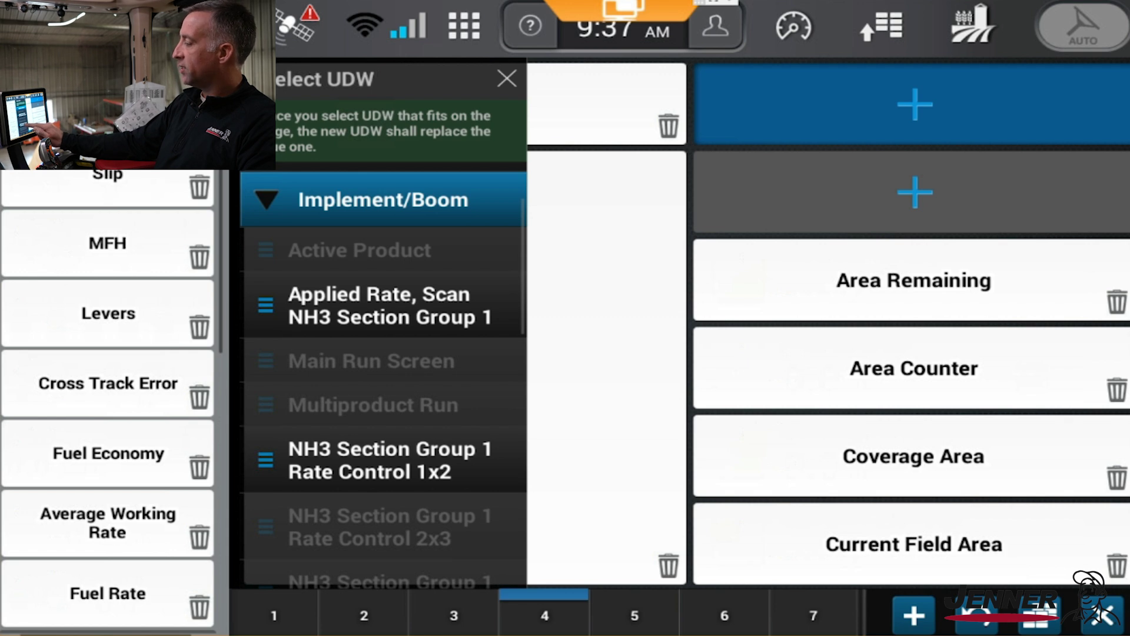
pyautogui.click(359, 462)
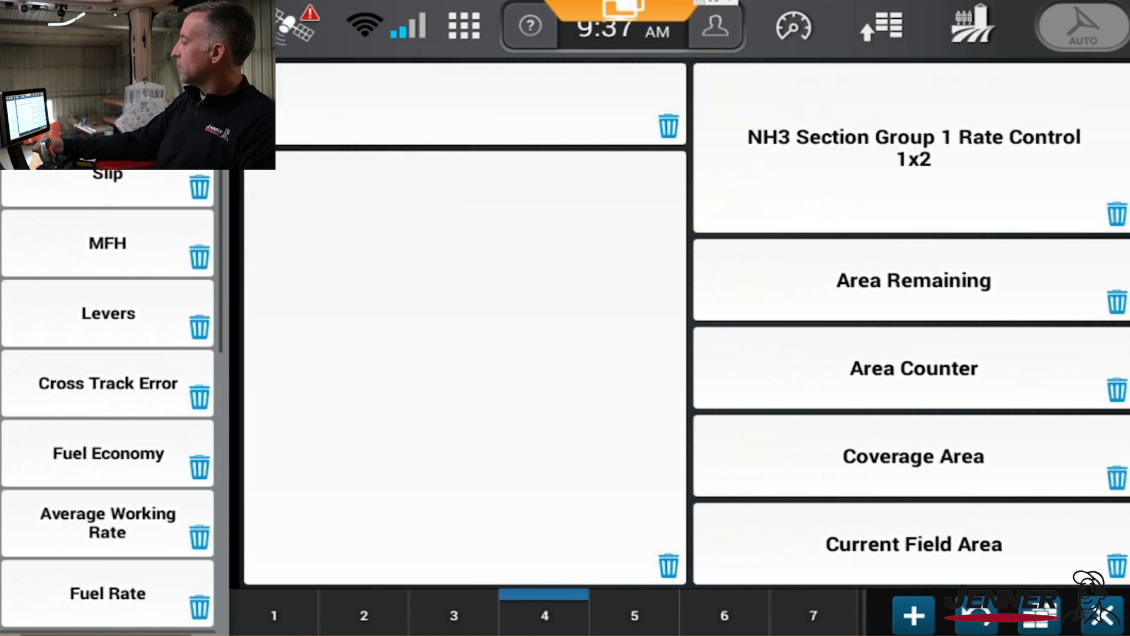
pyautogui.click(1102, 615)
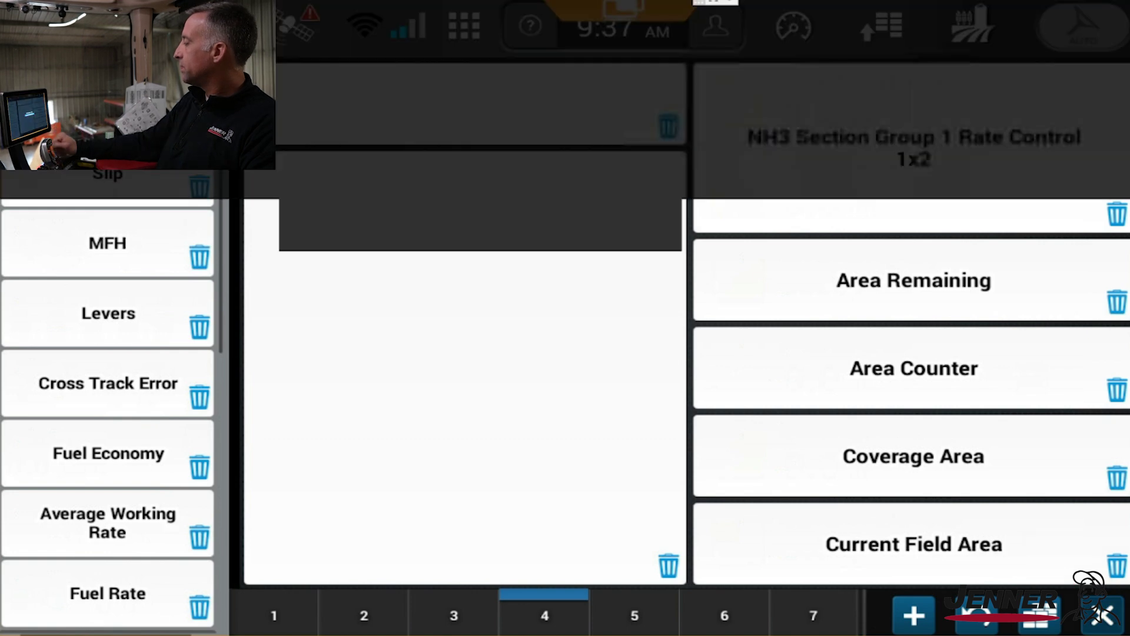